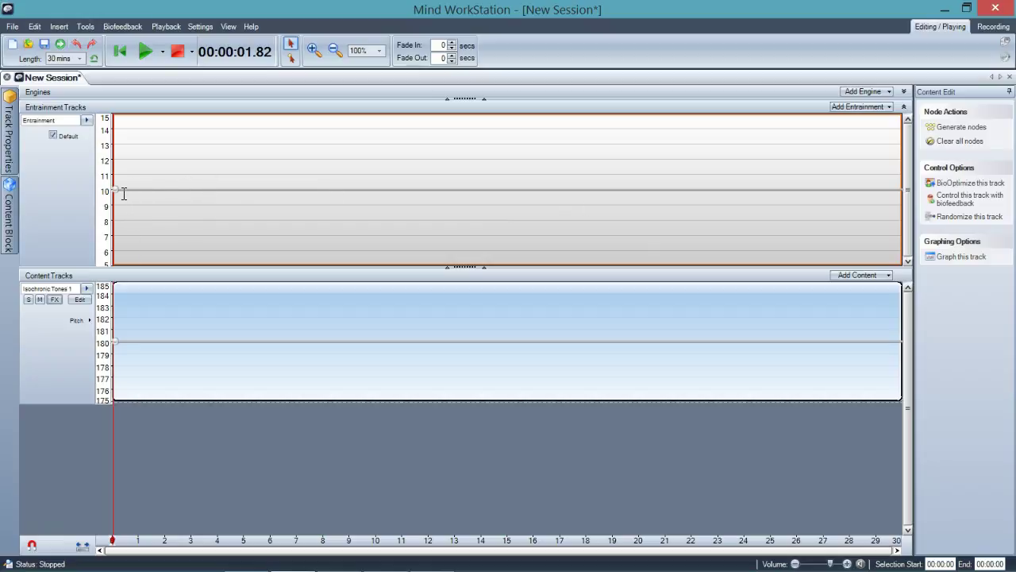
# View the Isochronic Tones 1 track's Volume and Amplitude Entrainment Phase graphs with their starting nodes, and return to Pitch.
pyautogui.moveTo(117, 198)
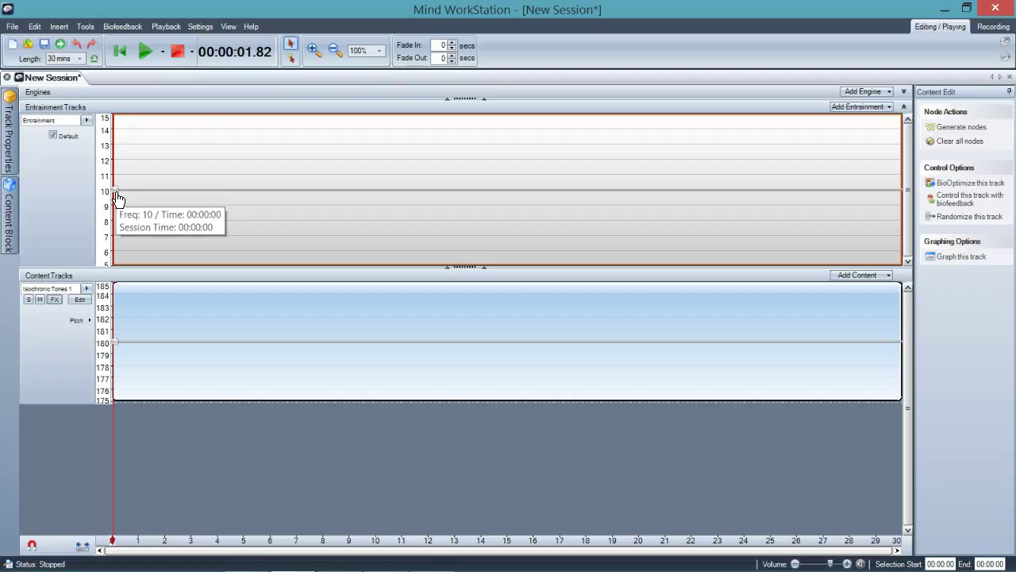
pyautogui.moveTo(117, 350)
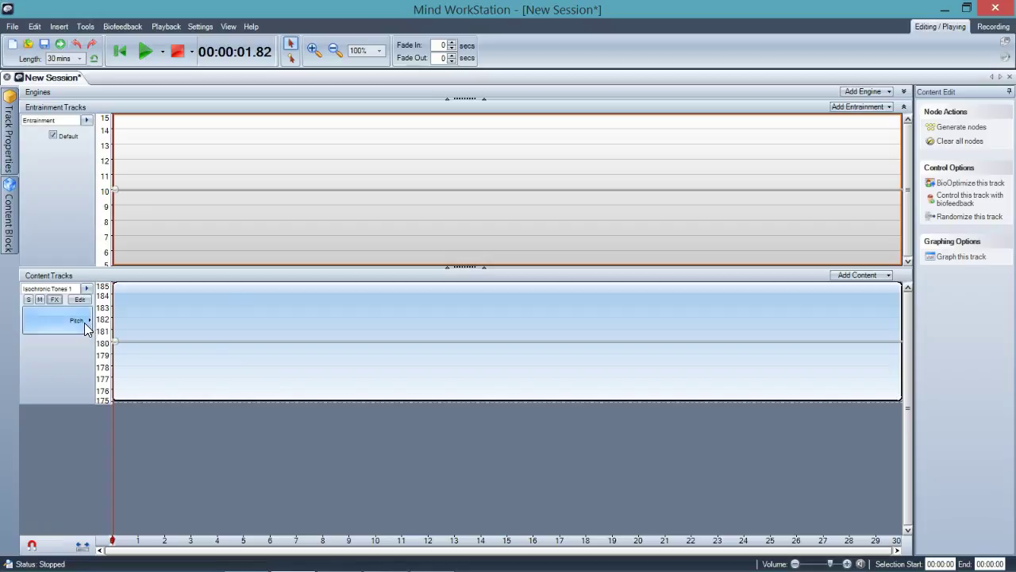
pyautogui.click(84, 321)
pyautogui.click(81, 342)
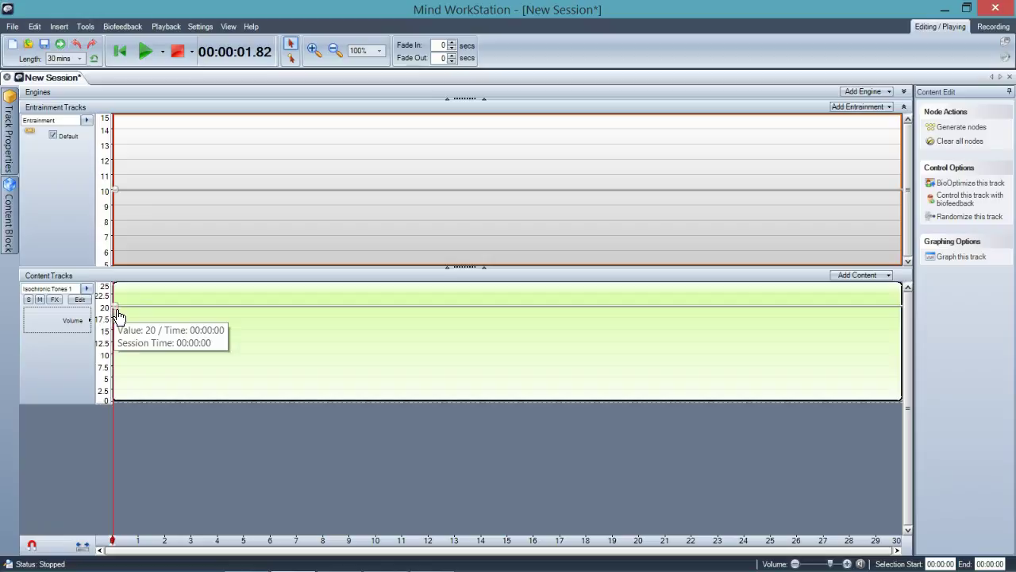
pyautogui.click(68, 318)
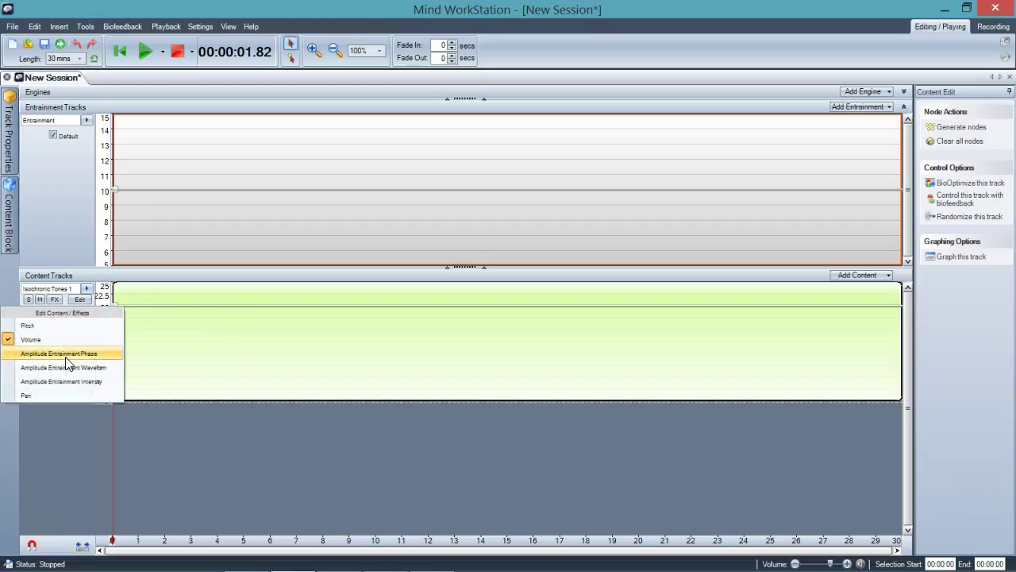
pyautogui.click(66, 354)
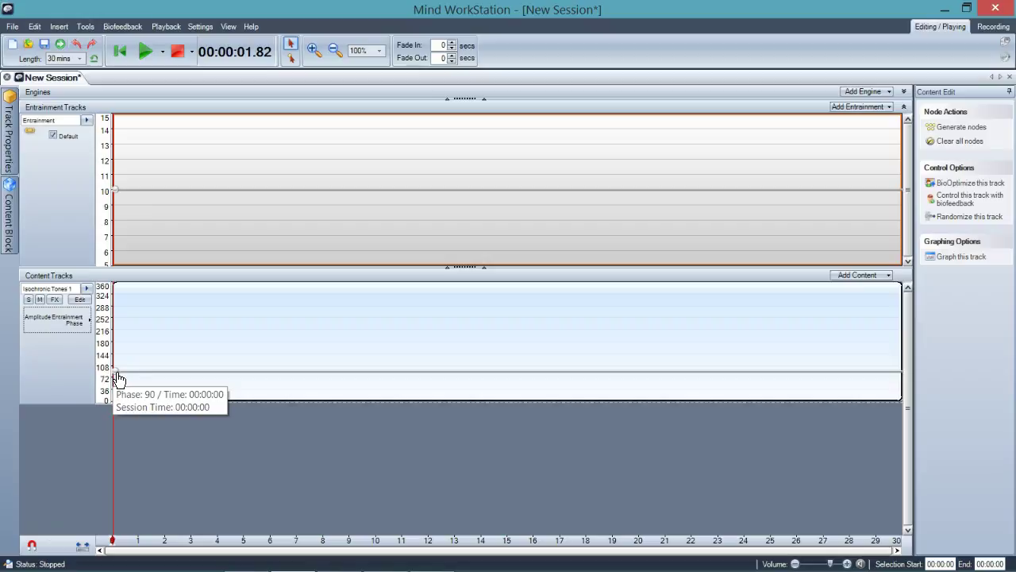
pyautogui.click(67, 322)
pyautogui.click(59, 326)
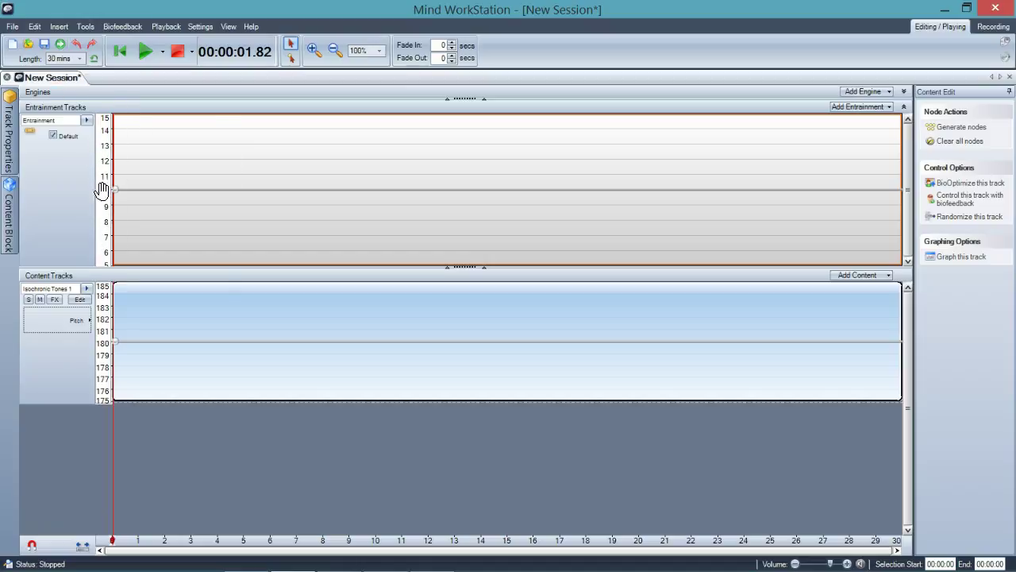
# Check the starting nodes of the Isochronic Tones 1 track's Pitch and Volume graphs, finishing on the Pitch graph.
pyautogui.moveTo(113, 368)
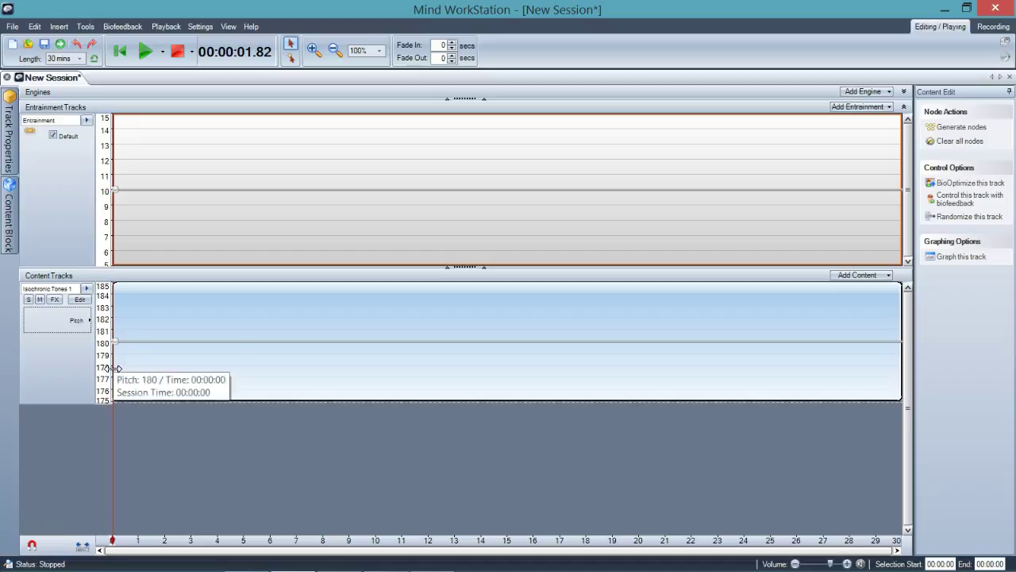
pyautogui.click(79, 324)
pyautogui.click(68, 346)
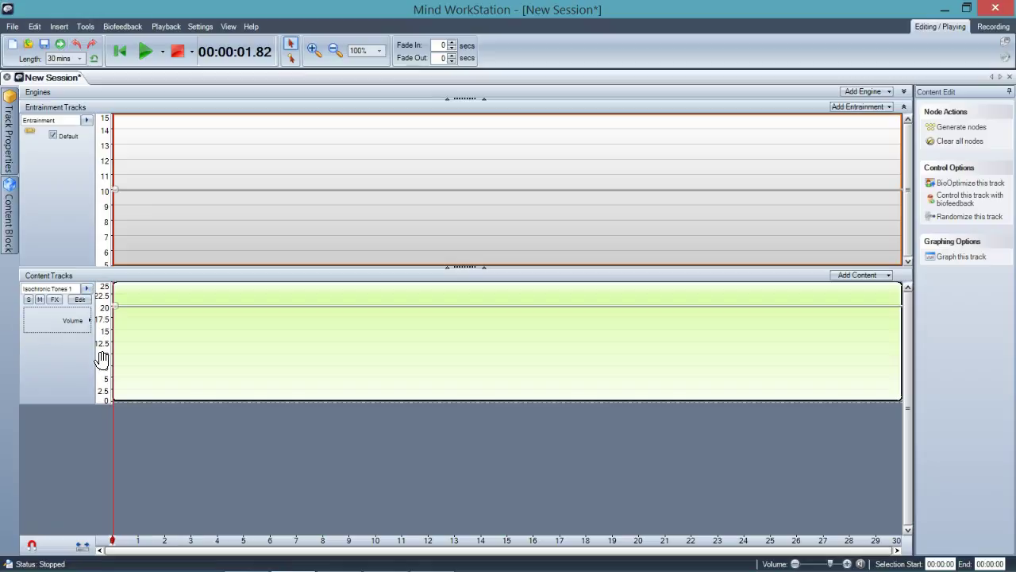
pyautogui.moveTo(115, 315)
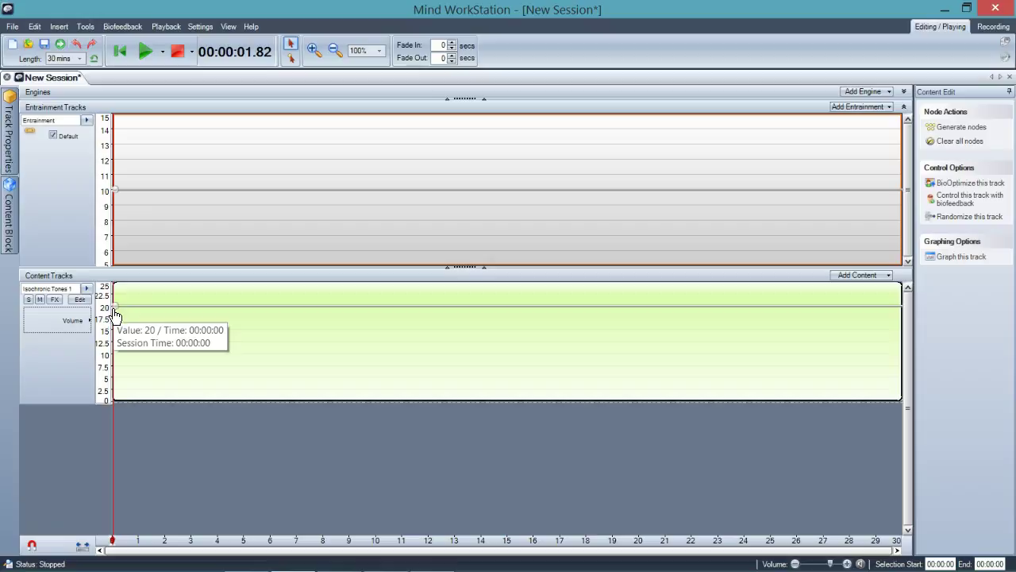
pyautogui.click(76, 317)
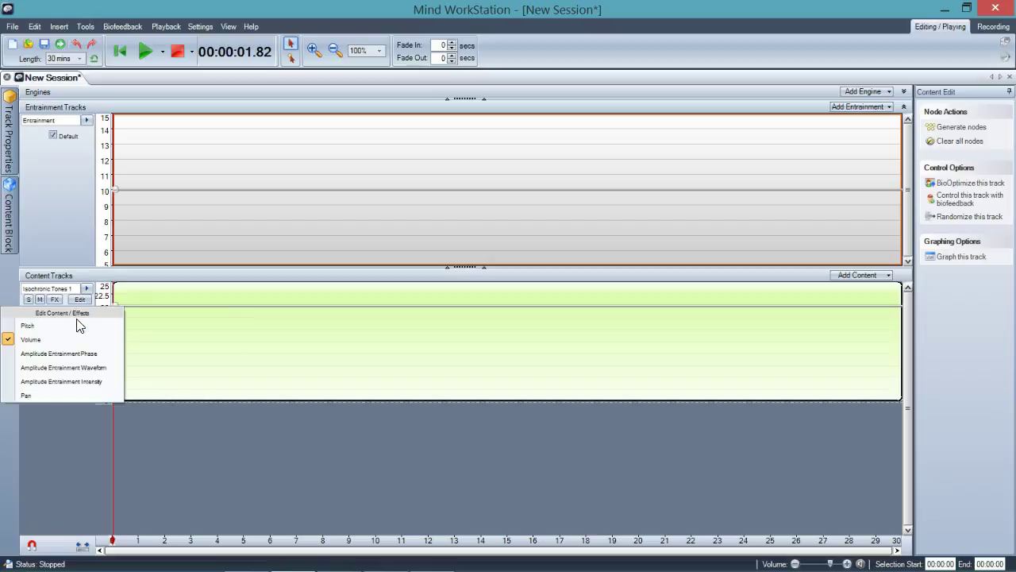
pyautogui.click(68, 326)
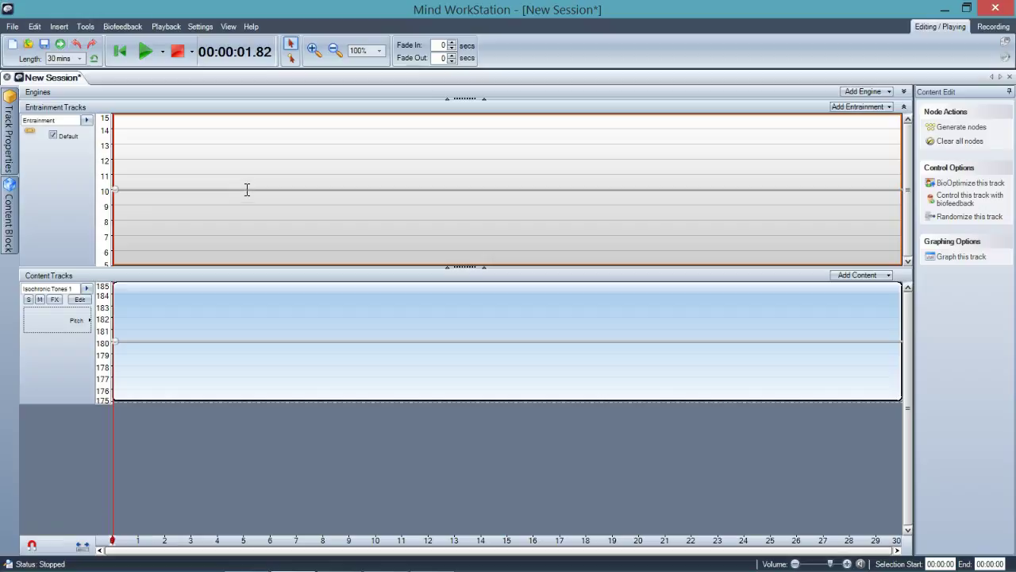
# Add a node to the entrainment track at about 5 minutes, on the existing frequency line.
pyautogui.rightClick(245, 190)
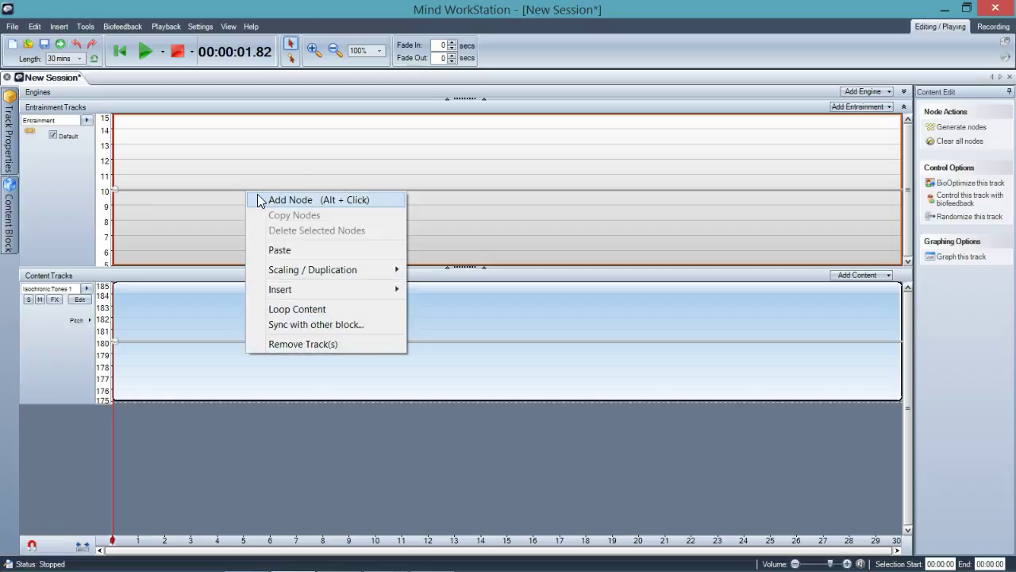
pyautogui.click(258, 195)
pyautogui.moveTo(248, 190)
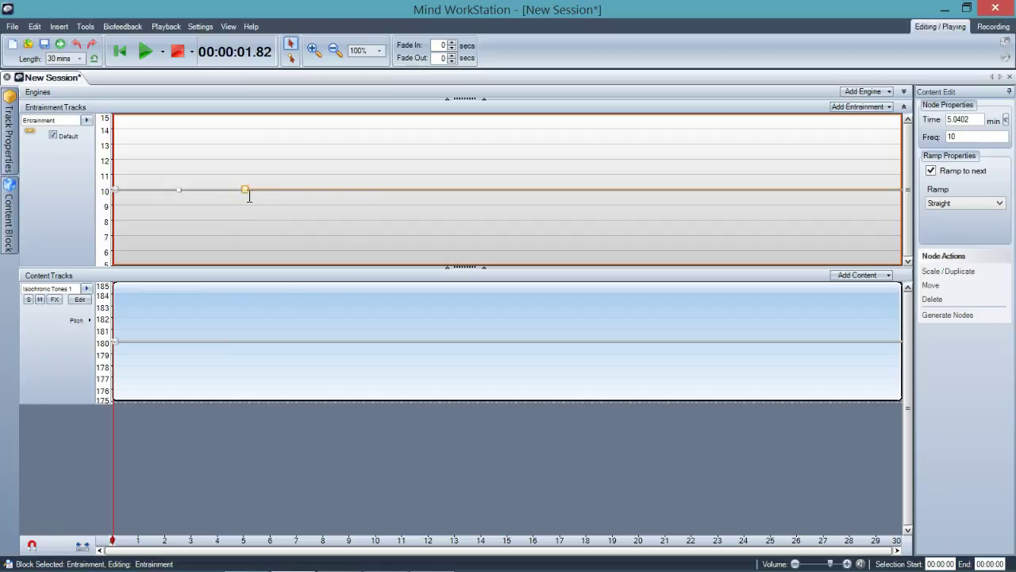
# Select the entrainment track's start node and second node in turn to compare their times and frequencies.
pyautogui.click(115, 190)
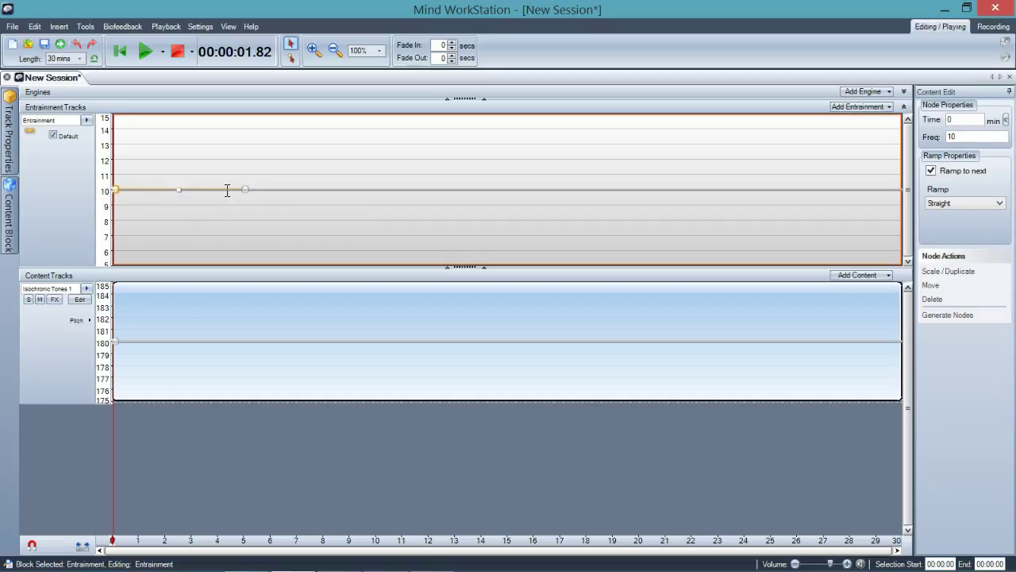
pyautogui.moveTo(115, 190)
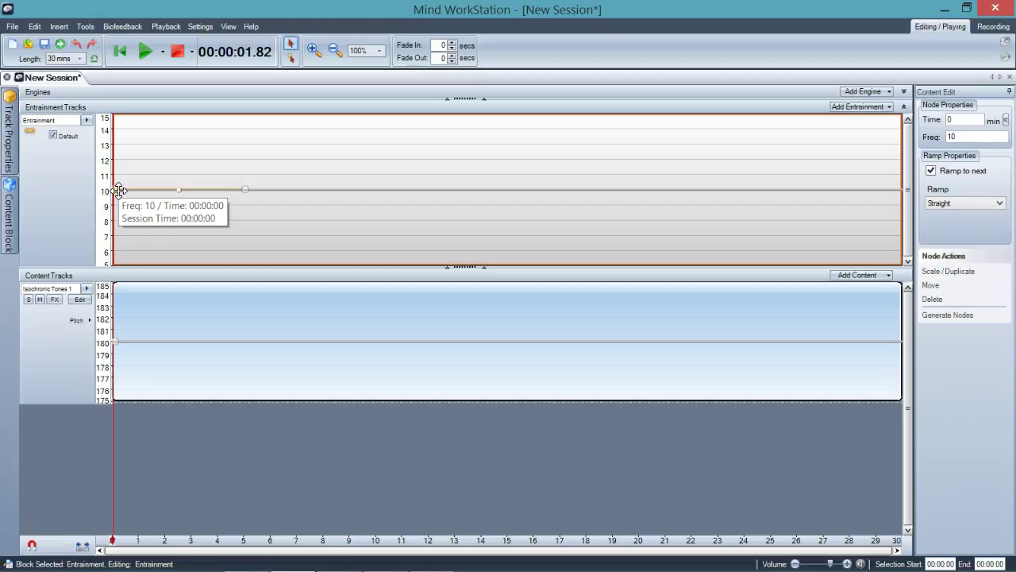
pyautogui.moveTo(244, 193)
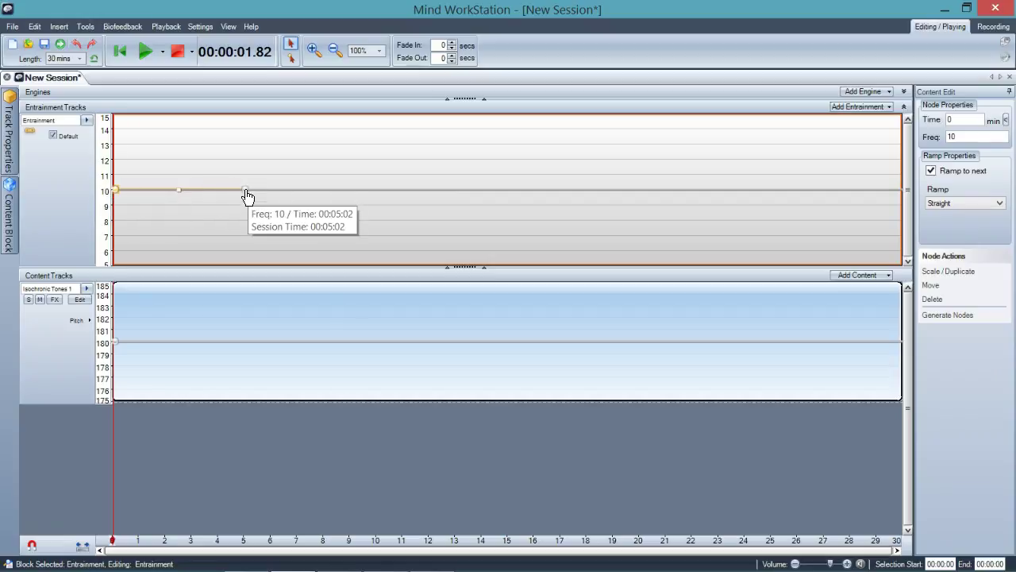
pyautogui.click(245, 191)
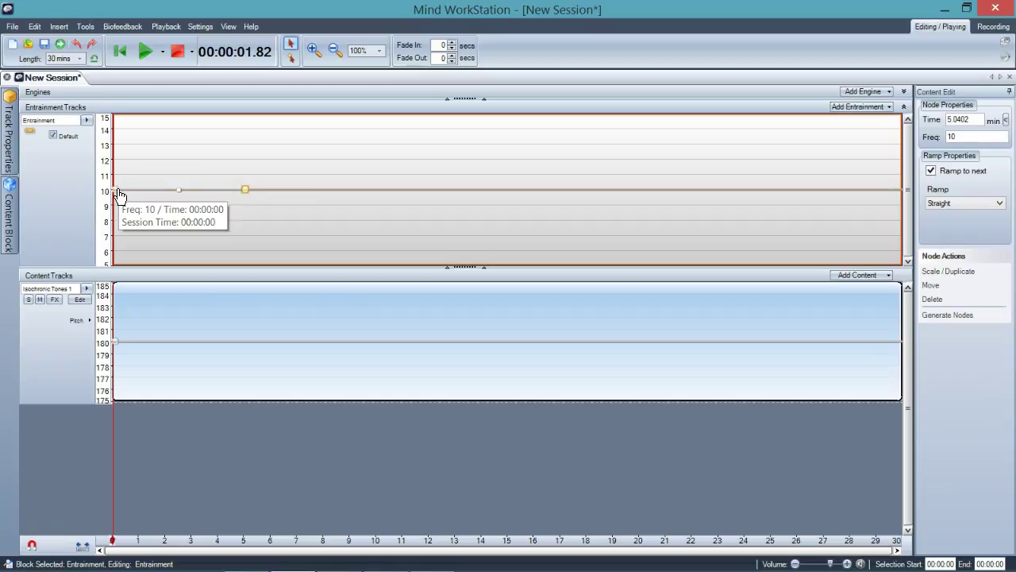
pyautogui.click(118, 189)
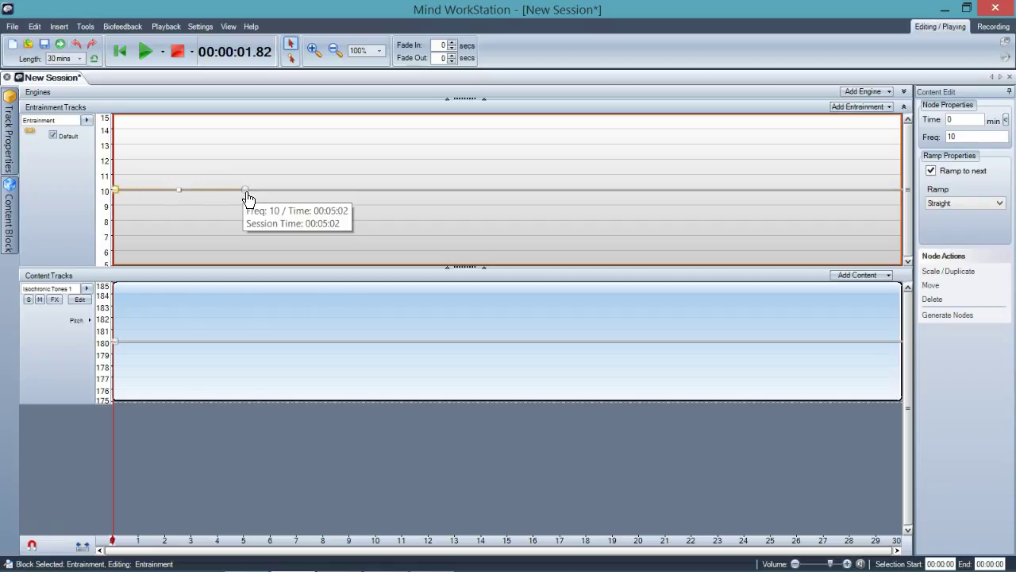
pyautogui.click(245, 190)
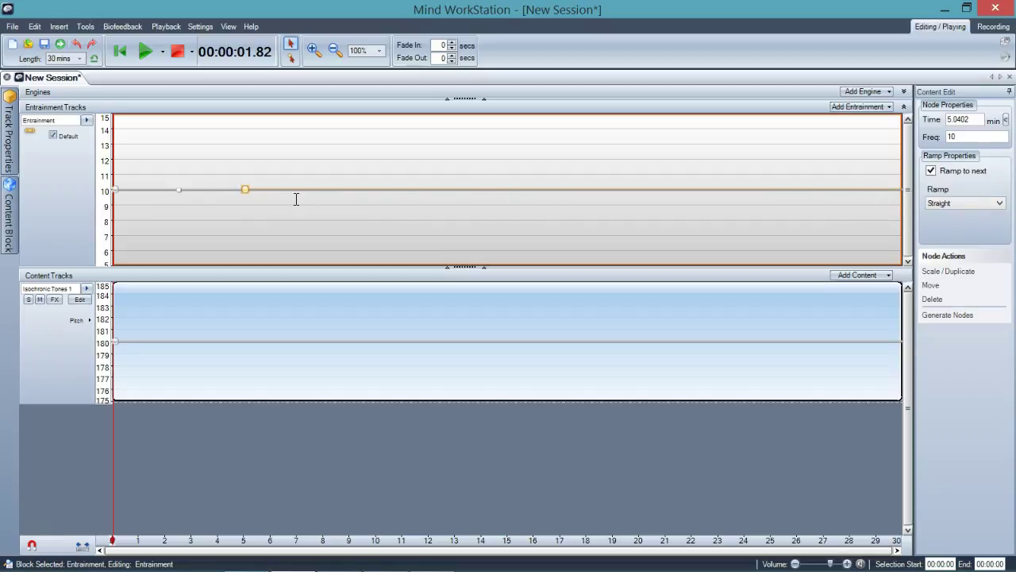
pyautogui.moveTo(247, 191)
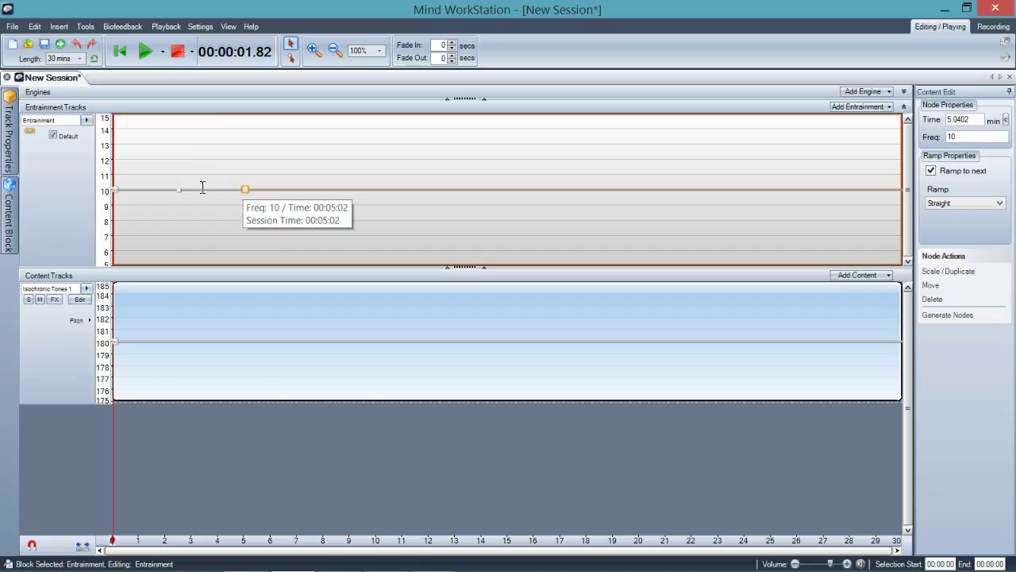
pyautogui.moveTo(135, 196)
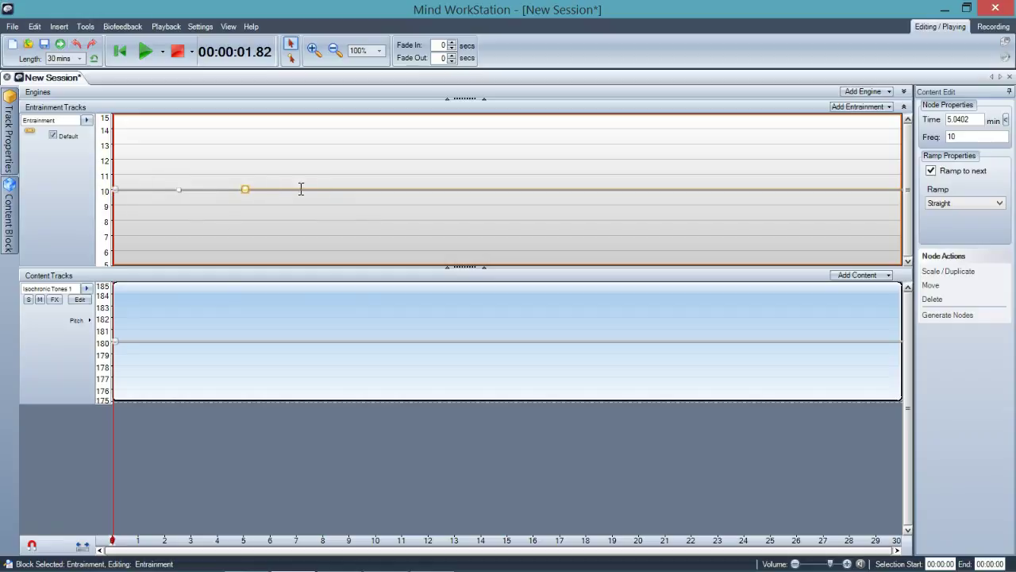
pyautogui.moveTo(311, 192)
# Move the entrainment track's second node down to a frequency of 8.25 and earlier to about 3:17.
pyautogui.moveTo(246, 189); pyautogui.dragTo(251, 215)
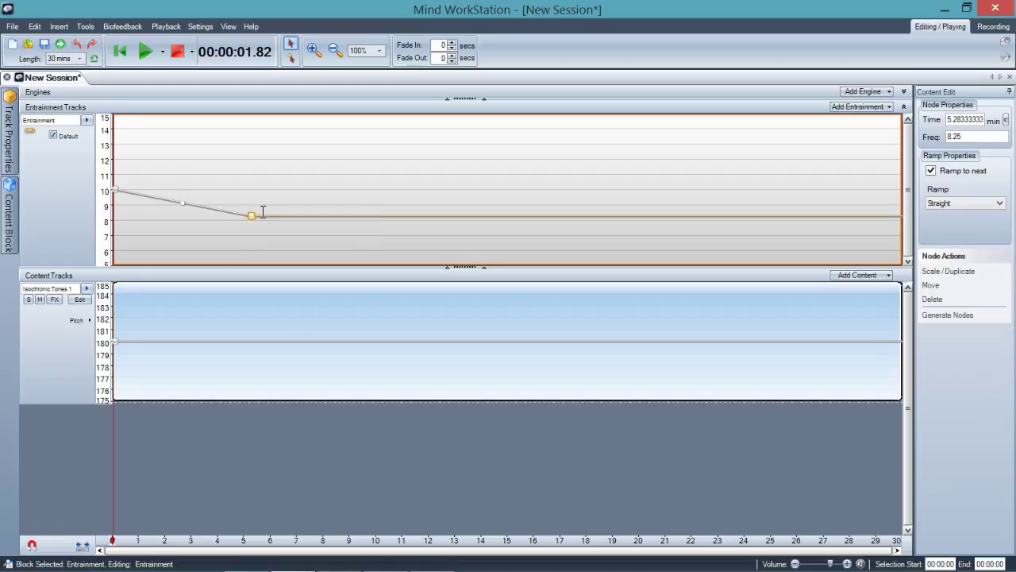
pyautogui.click(114, 189)
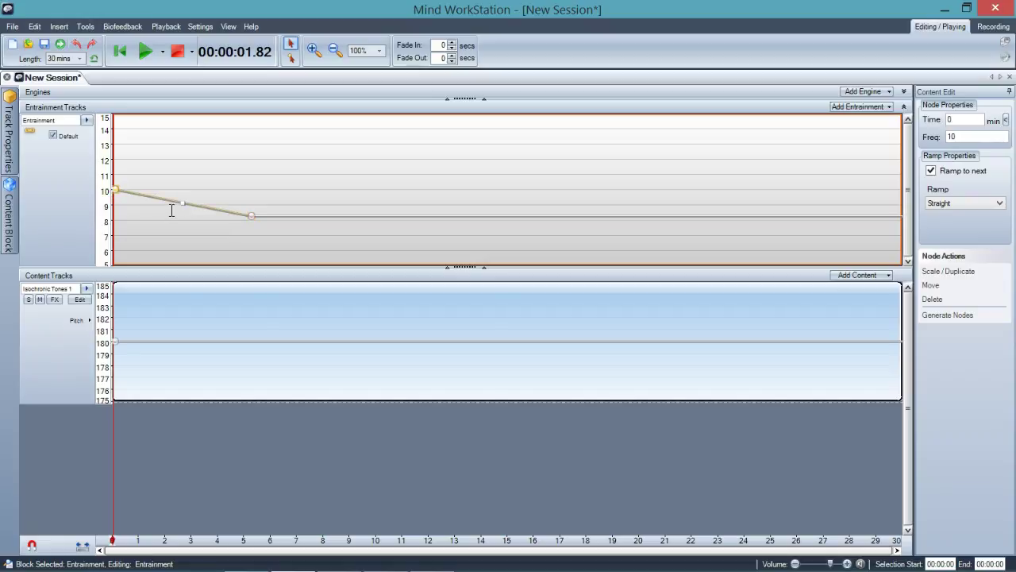
pyautogui.moveTo(252, 216)
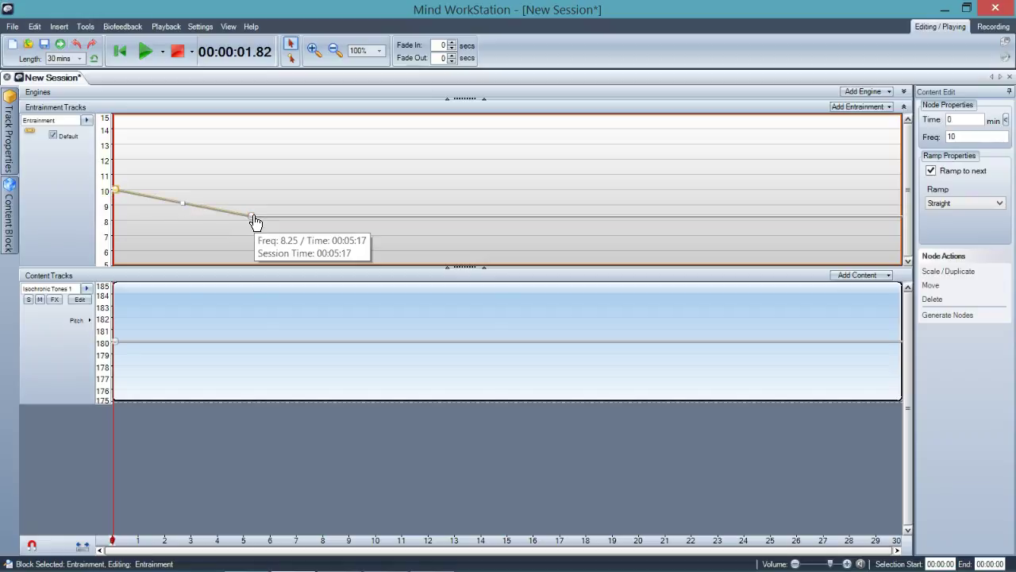
pyautogui.click(252, 215)
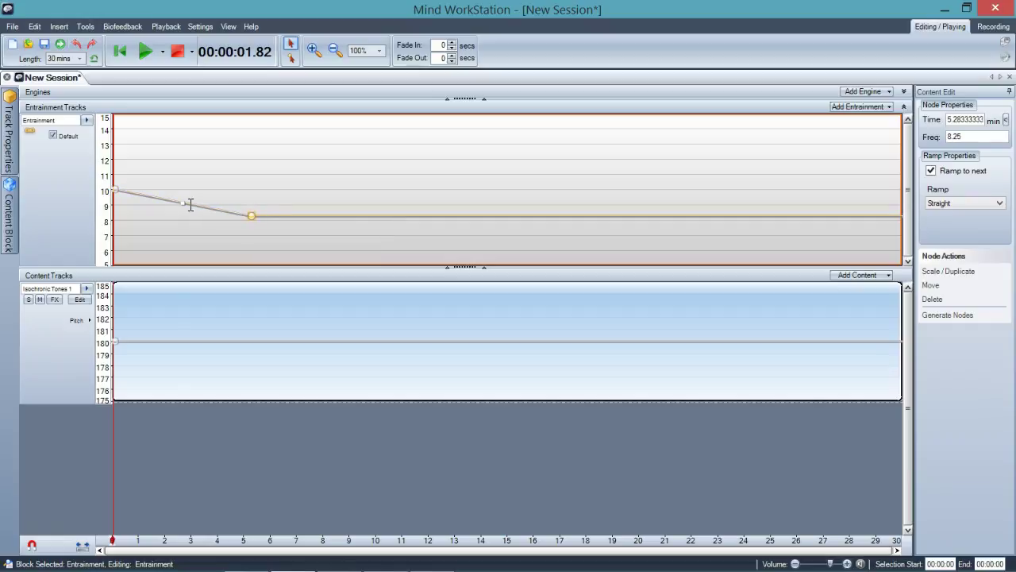
pyautogui.moveTo(252, 217)
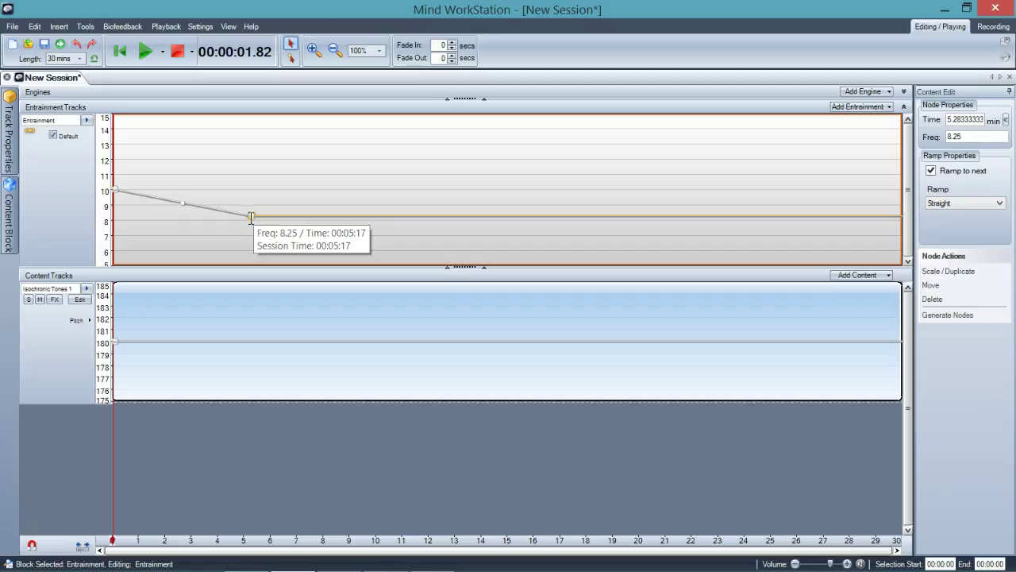
pyautogui.moveTo(117, 194)
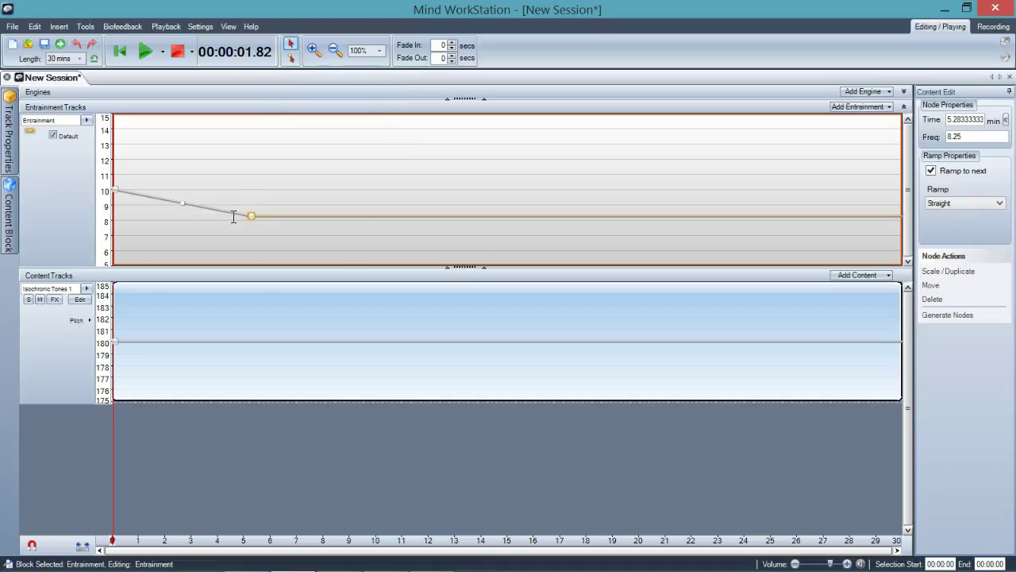
pyautogui.moveTo(249, 217); pyautogui.dragTo(198, 216)
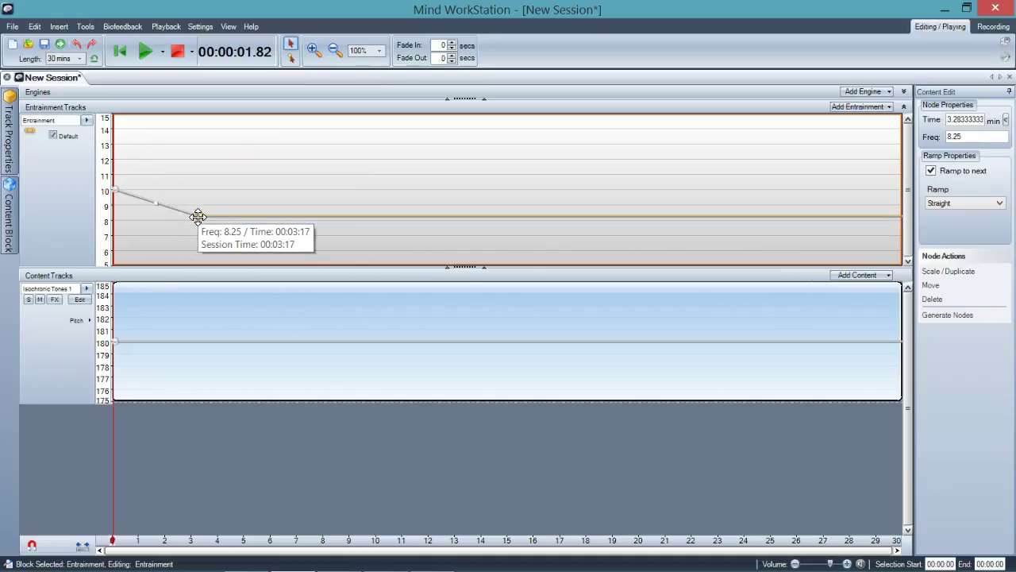
# Draw four entrainment nodes: frequency 9 at about 7 minutes, and frequency 10 at about 11, 16.5 and 19.6 minutes.
pyautogui.click(286, 63)
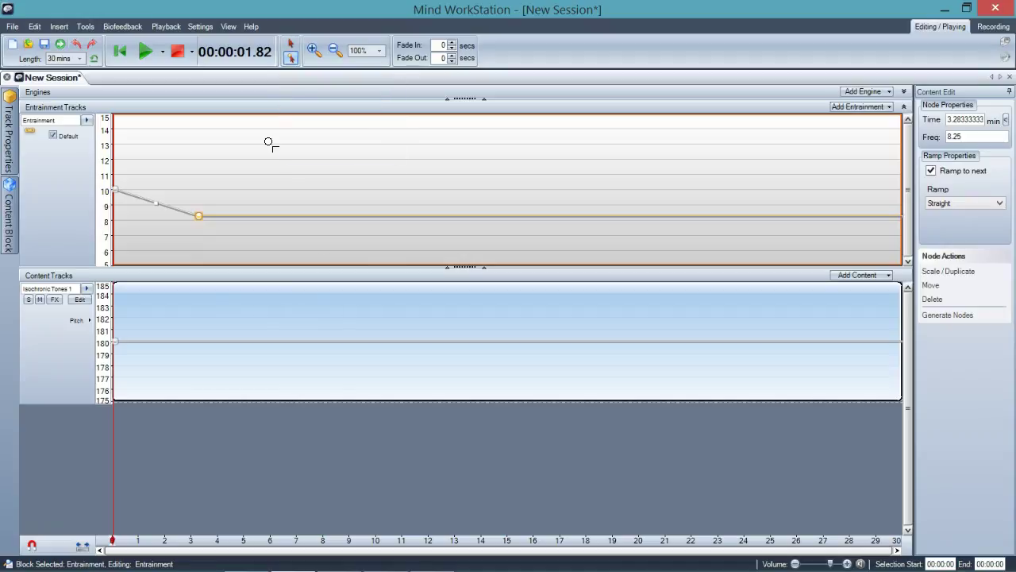
pyautogui.click(295, 218)
pyautogui.click(403, 191)
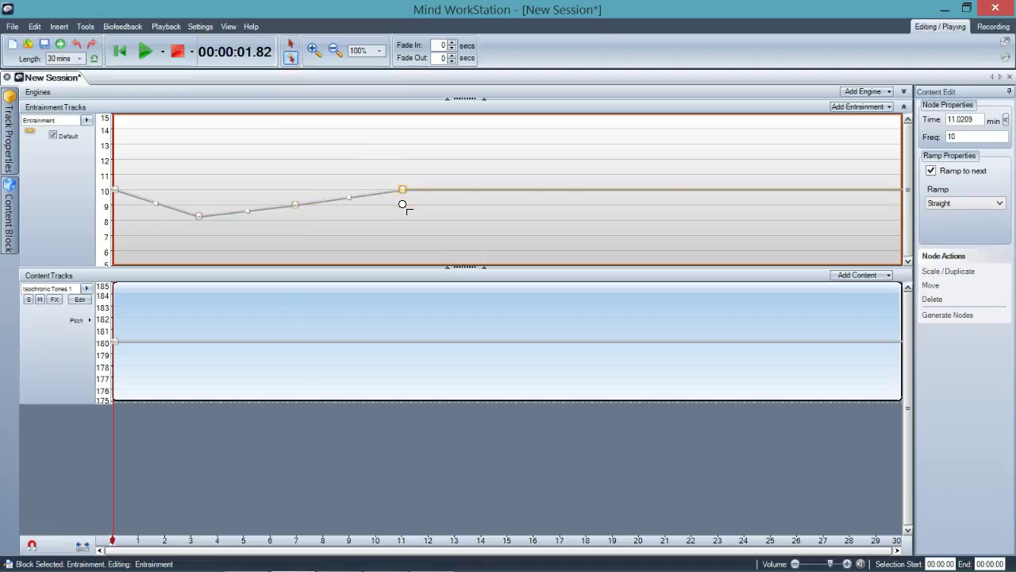
pyautogui.click(546, 190)
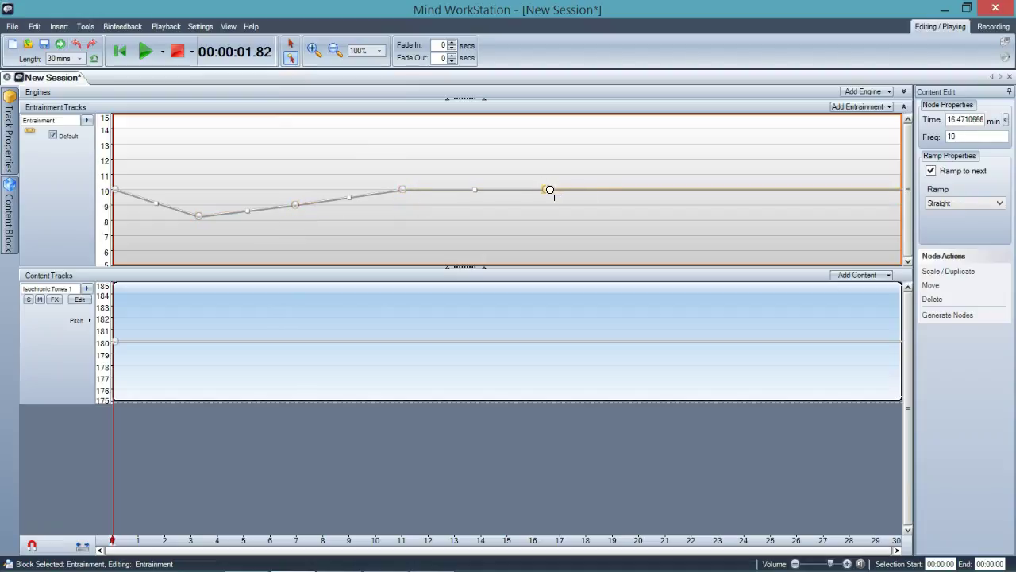
pyautogui.click(630, 190)
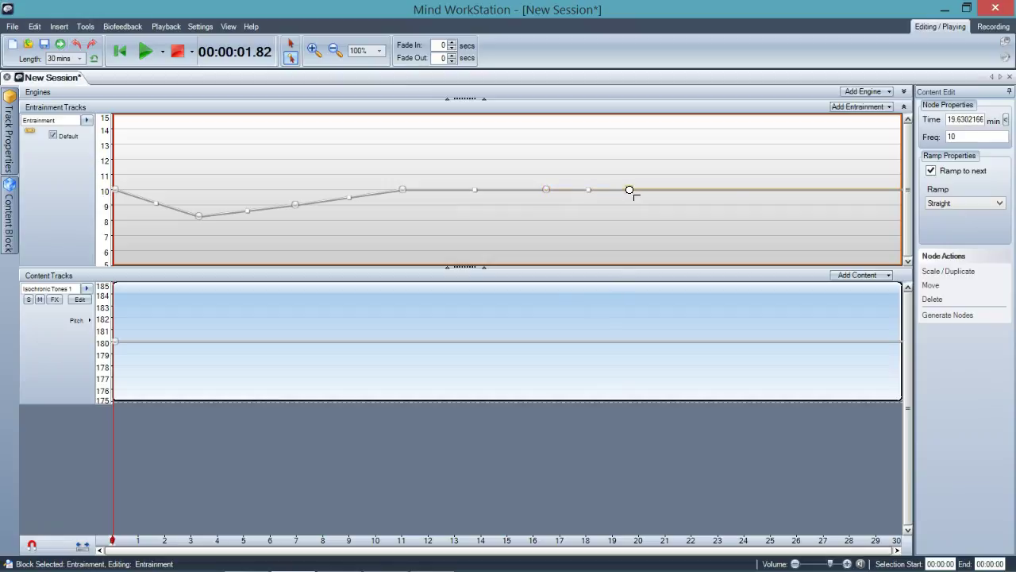
# Move the entrainment node at the 11-minute mark down to frequency 8 at about 10.3 minutes.
pyautogui.click(291, 46)
pyautogui.moveTo(402, 193)
pyautogui.moveTo(402, 193); pyautogui.dragTo(383, 220)
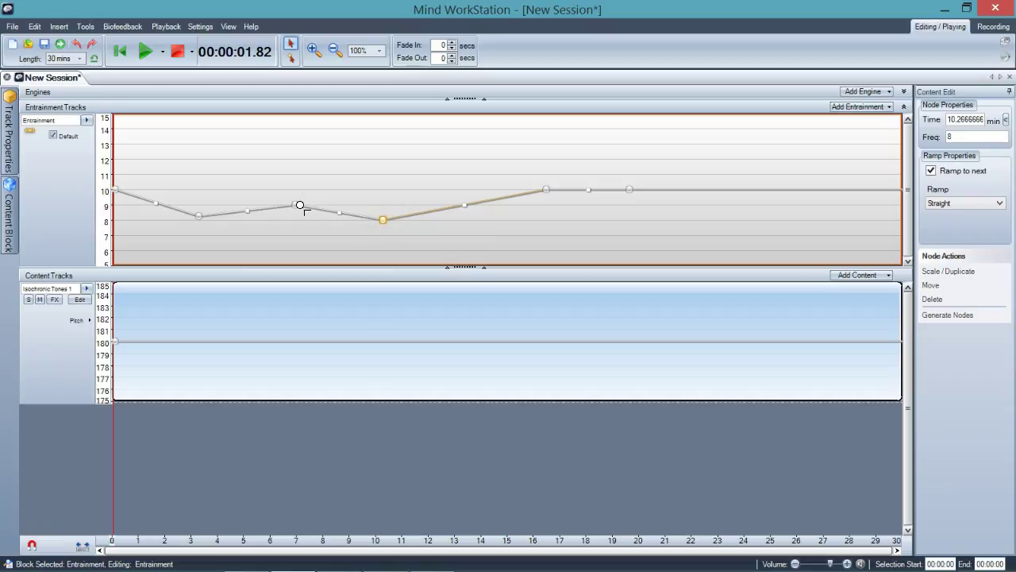
# Add two more entrainment nodes after the last one, placed at frequency 8.75 near 21.5 minutes and about 8.25 near 24 minutes.
pyautogui.click(684, 190)
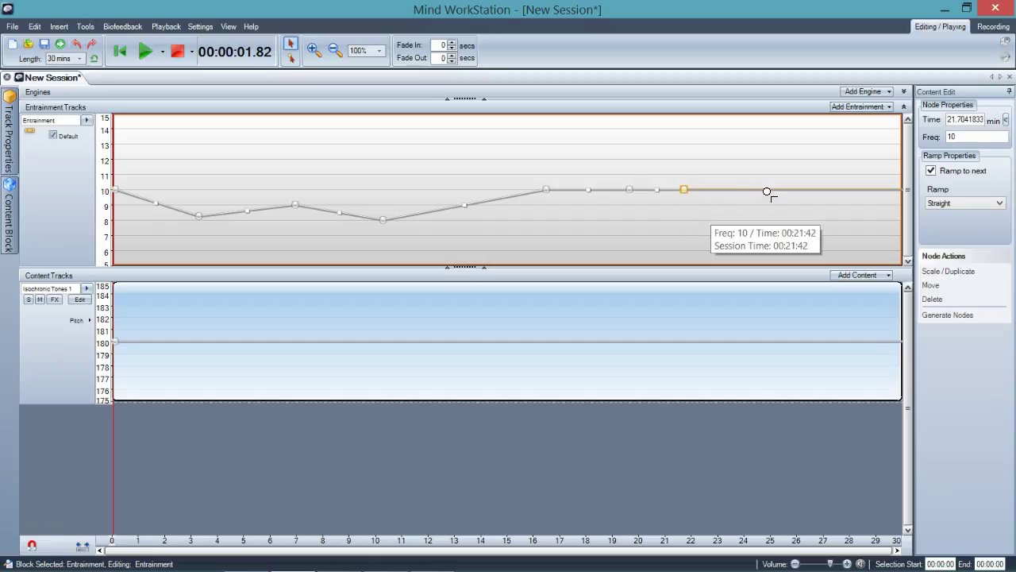
pyautogui.moveTo(767, 192); pyautogui.dragTo(748, 220)
pyautogui.moveTo(684, 191); pyautogui.dragTo(678, 208)
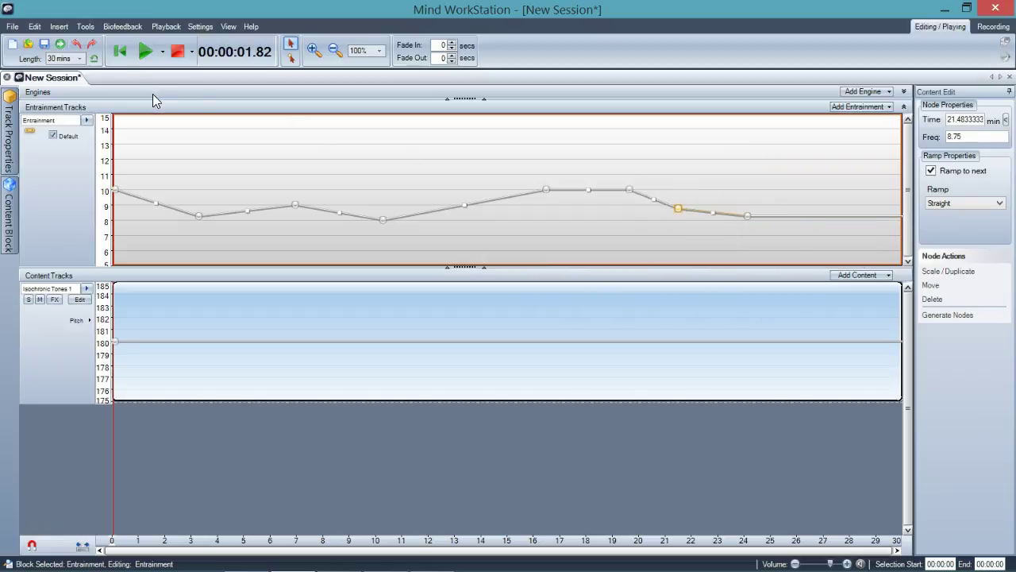
# Undo the entrainment track's node edits until only its starting node is left.
pyautogui.click(76, 48)
pyautogui.click(76, 48)
pyautogui.click(76, 48)
pyautogui.click(76, 47)
pyautogui.click(76, 47)
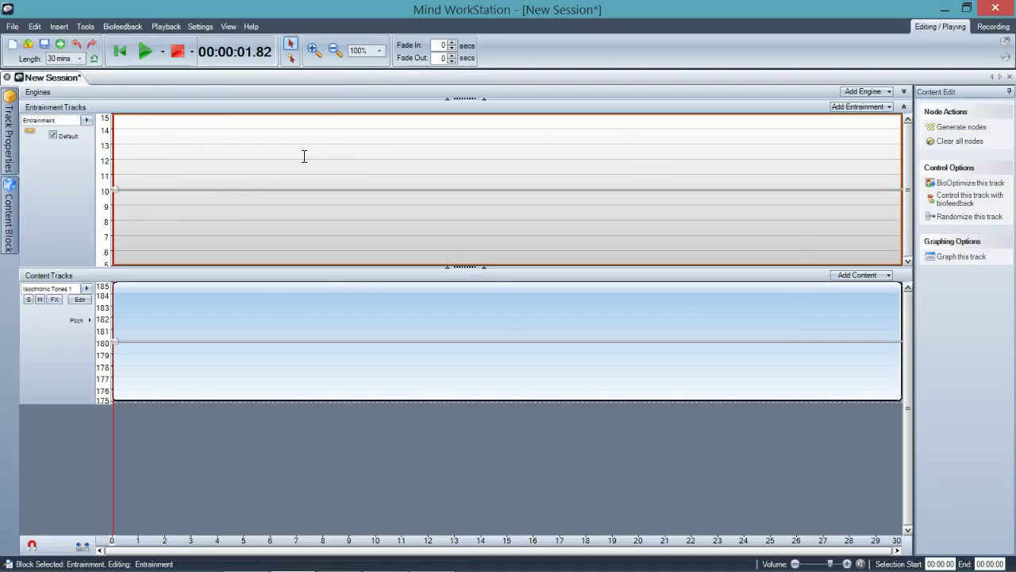
# Add four entrainment nodes: frequency 10 at 4:04, 11 at about 12 minutes, and 12 at about 19.6 and 26.4 minutes.
pyautogui.click(220, 190)
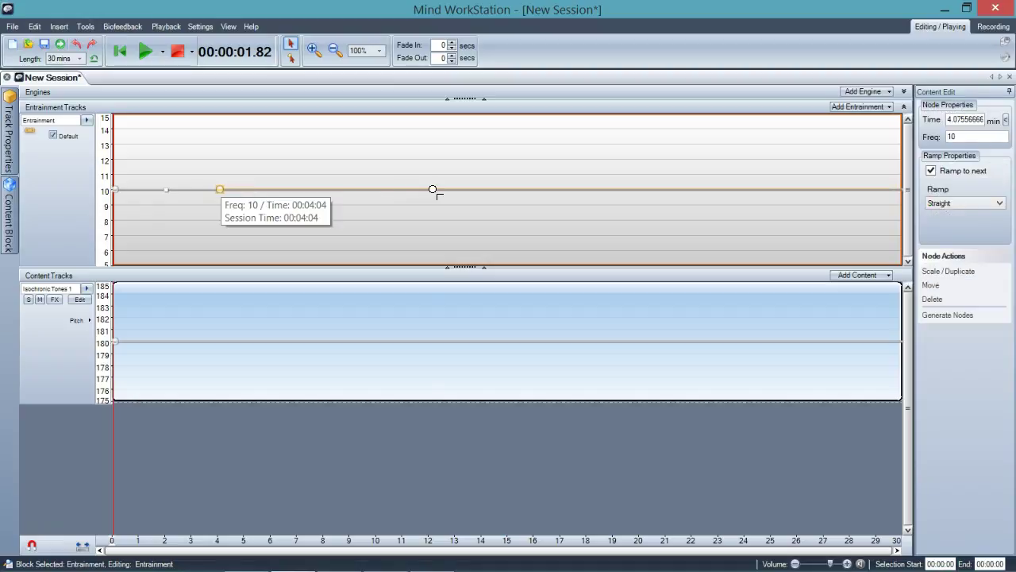
pyautogui.moveTo(433, 190); pyautogui.dragTo(432, 174)
pyautogui.moveTo(629, 173); pyautogui.dragTo(627, 159)
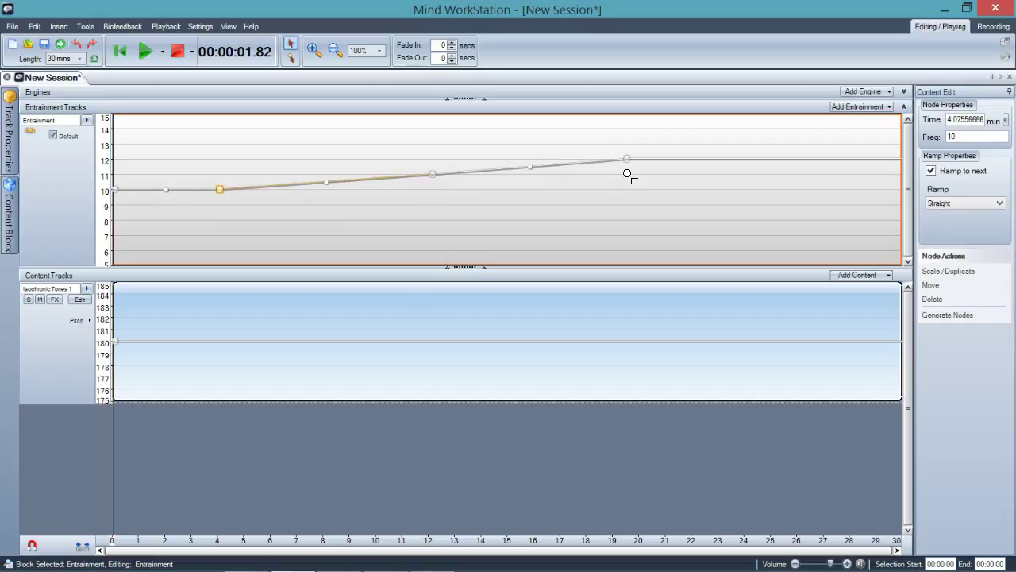
pyautogui.click(808, 160)
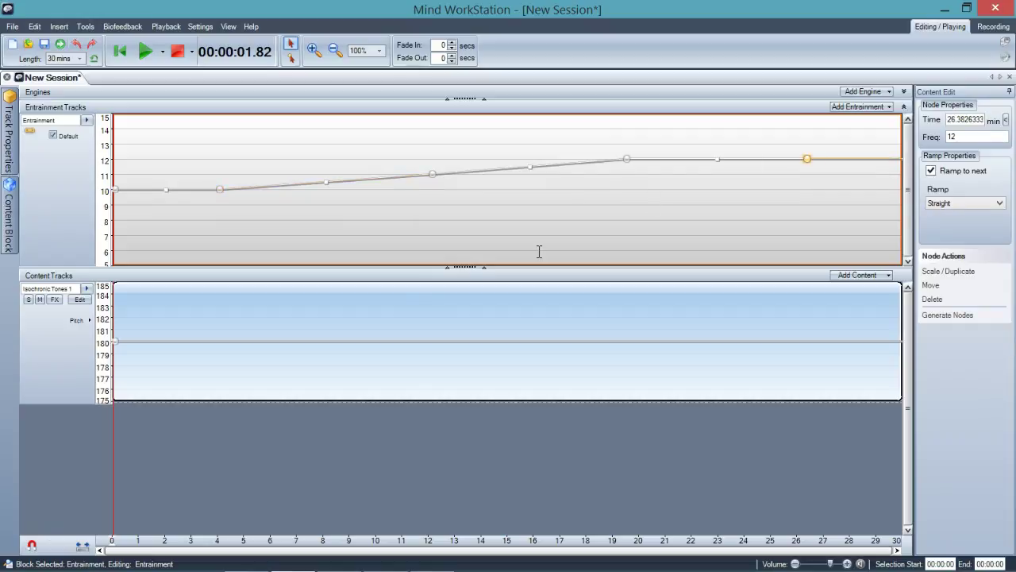
# Select the four entrainment nodes between about 3:34 and 27:22 and set their frequency to 10.
pyautogui.click(218, 189)
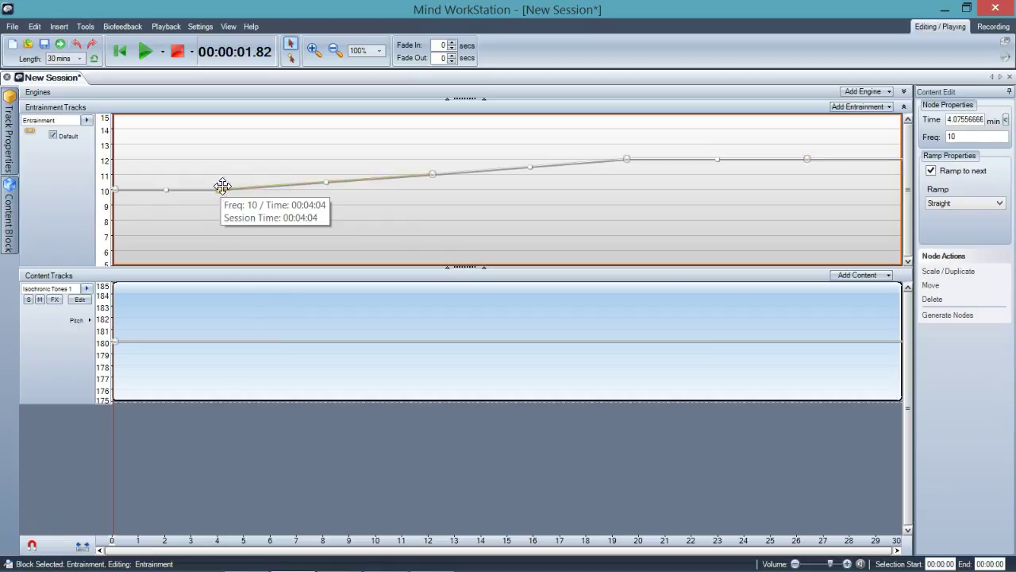
pyautogui.click(205, 141)
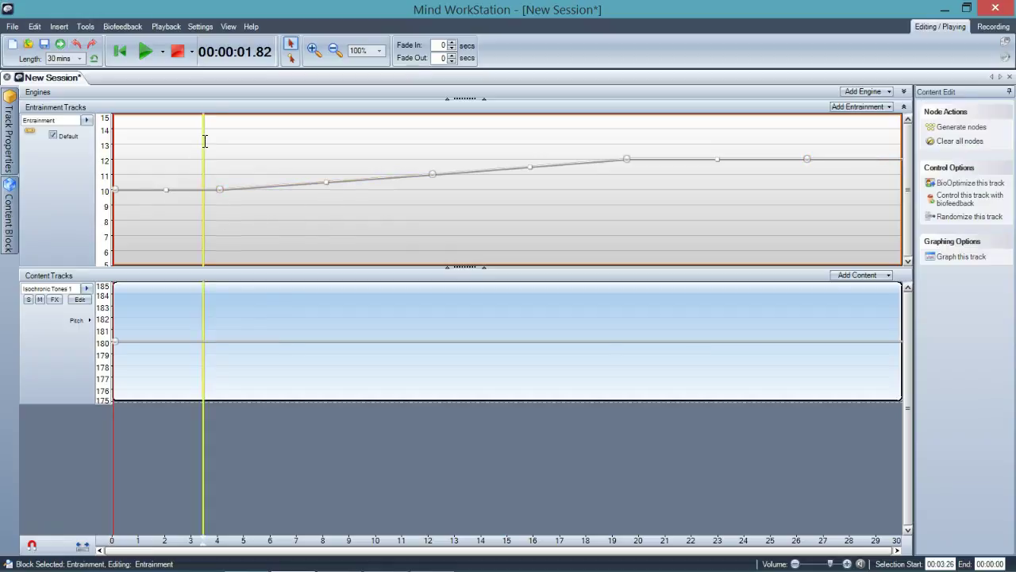
pyautogui.moveTo(212, 135); pyautogui.dragTo(834, 197)
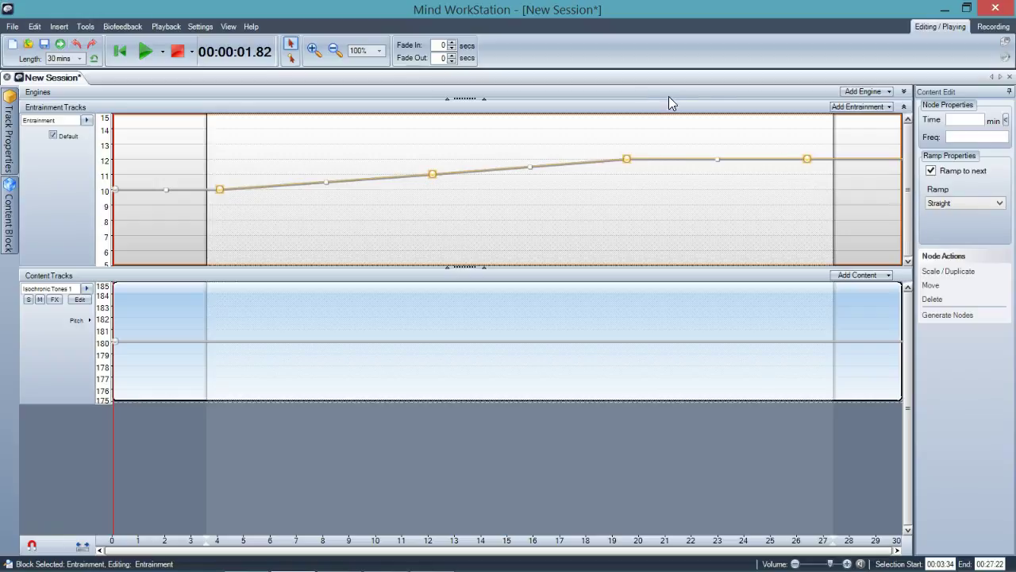
pyautogui.click(969, 137)
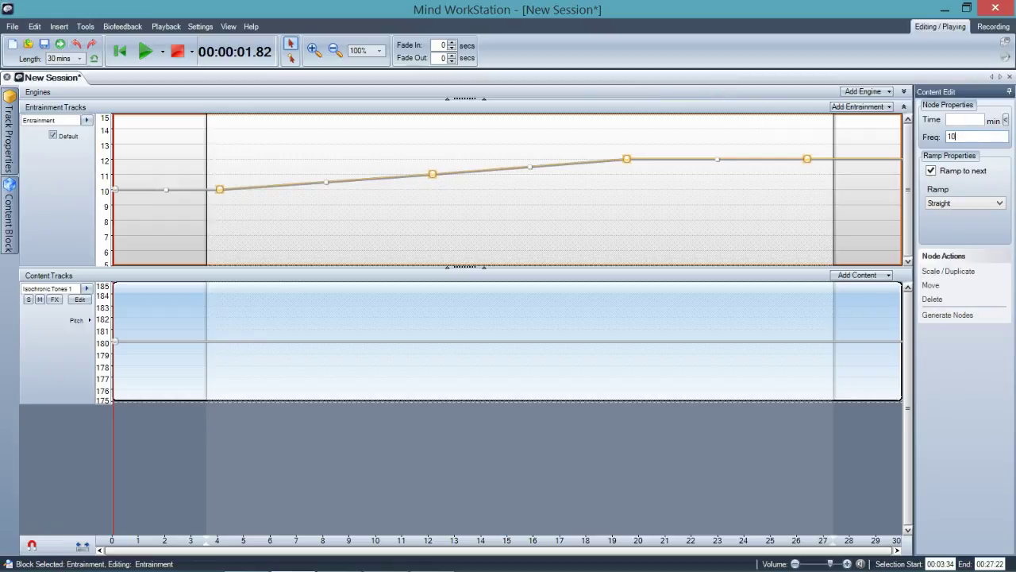
pyautogui.write('10')
pyautogui.press('Return')
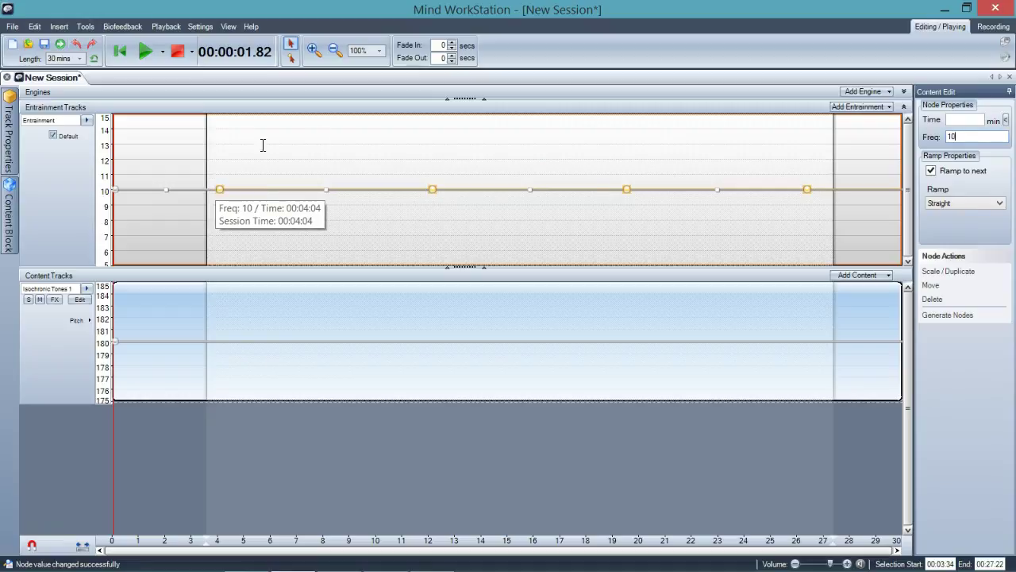
# Set the frequency of the entrainment node near 12 minutes to 12.
pyautogui.click(184, 141)
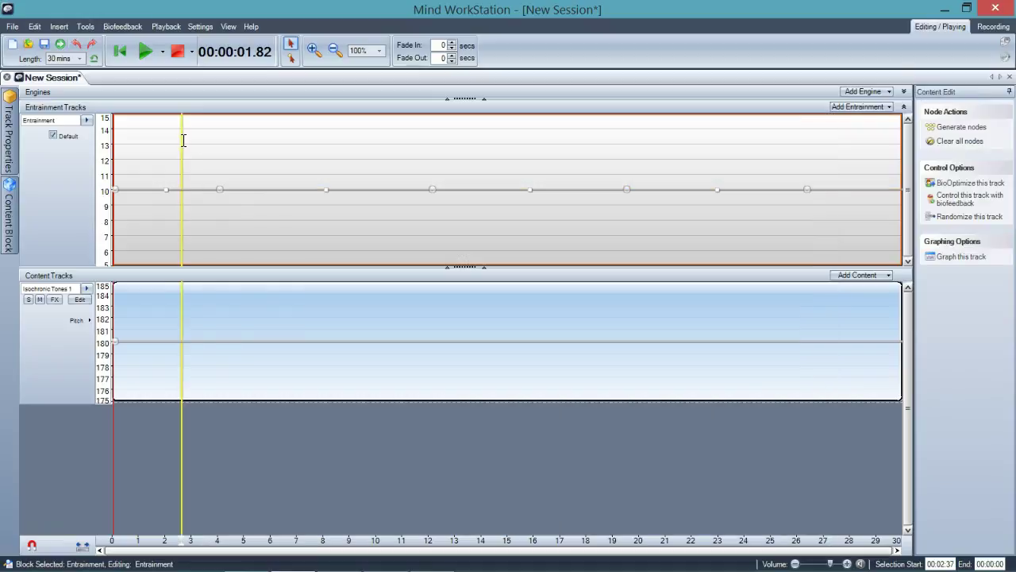
pyautogui.click(433, 190)
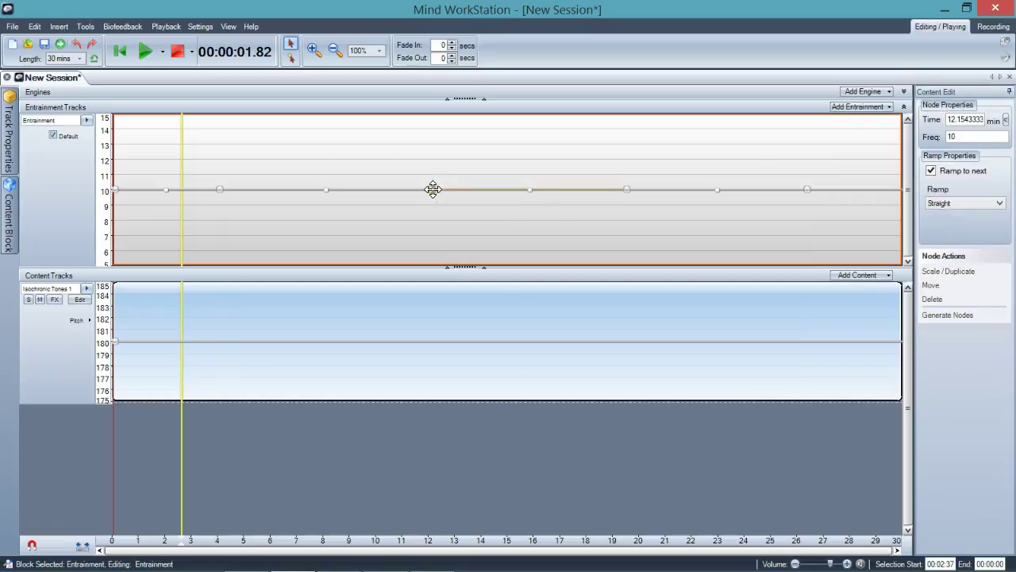
pyautogui.doubleClick(962, 137)
pyautogui.write('12')
pyautogui.click(962, 119)
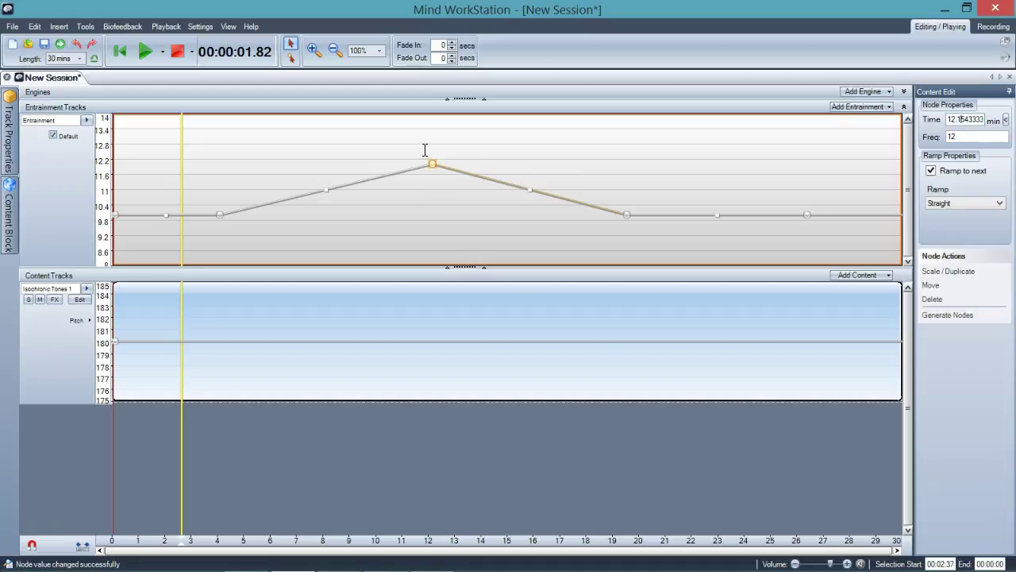
# Set the time of the peak entrainment node to exactly 12 minutes.
pyautogui.moveTo(433, 163)
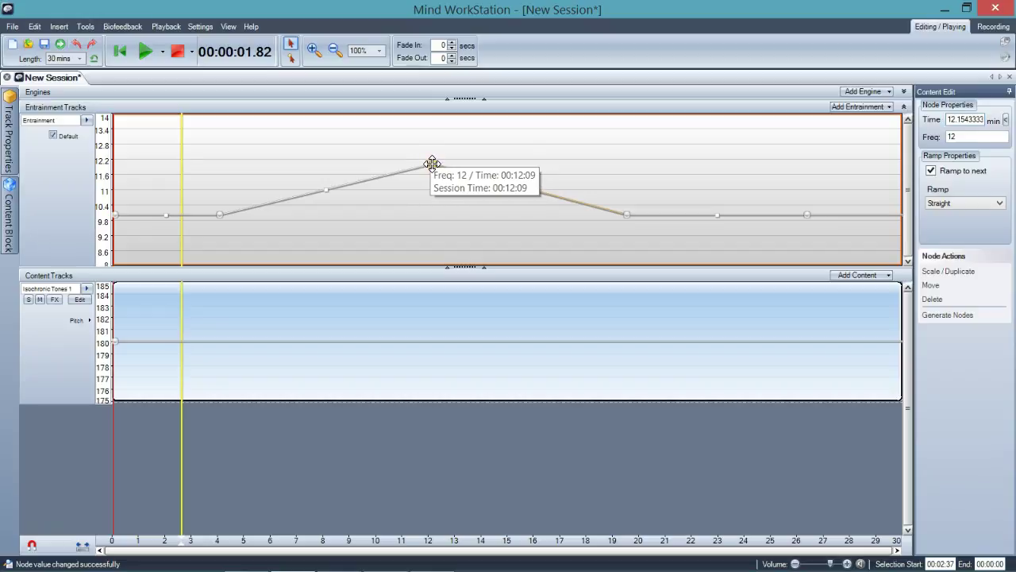
pyautogui.doubleClick(950, 119)
pyautogui.click(948, 119)
pyautogui.doubleClick(949, 119)
pyautogui.write('12')
pyautogui.click(991, 139)
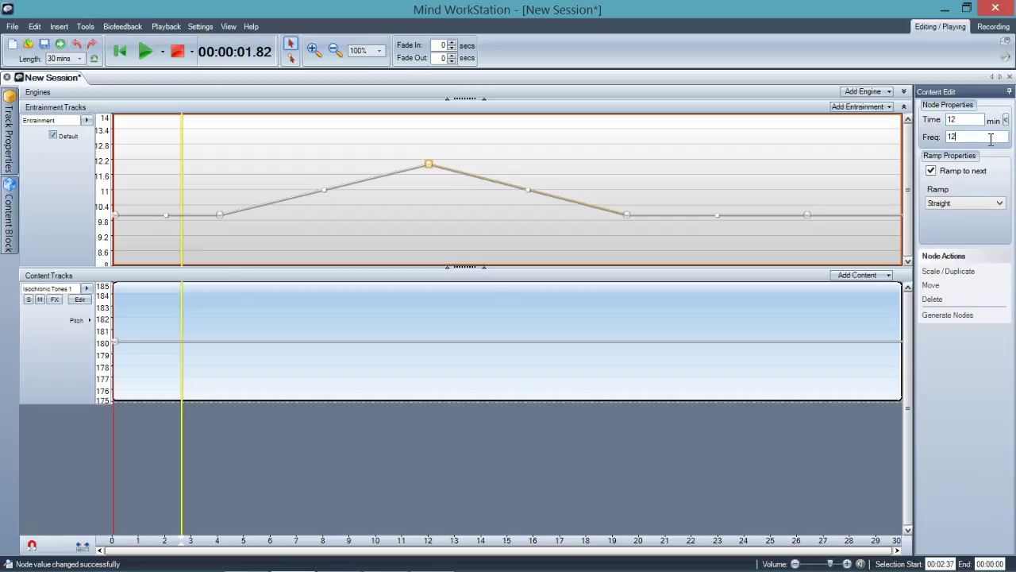
# Set the time of the entrainment track's second node to 4 minutes.
pyautogui.click(220, 215)
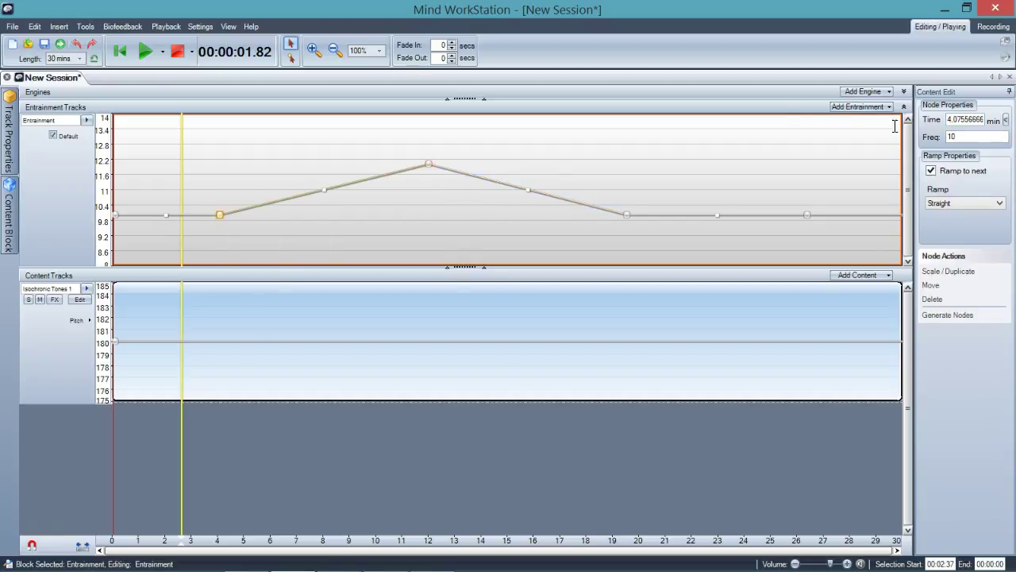
pyautogui.doubleClick(972, 119)
pyautogui.write('4')
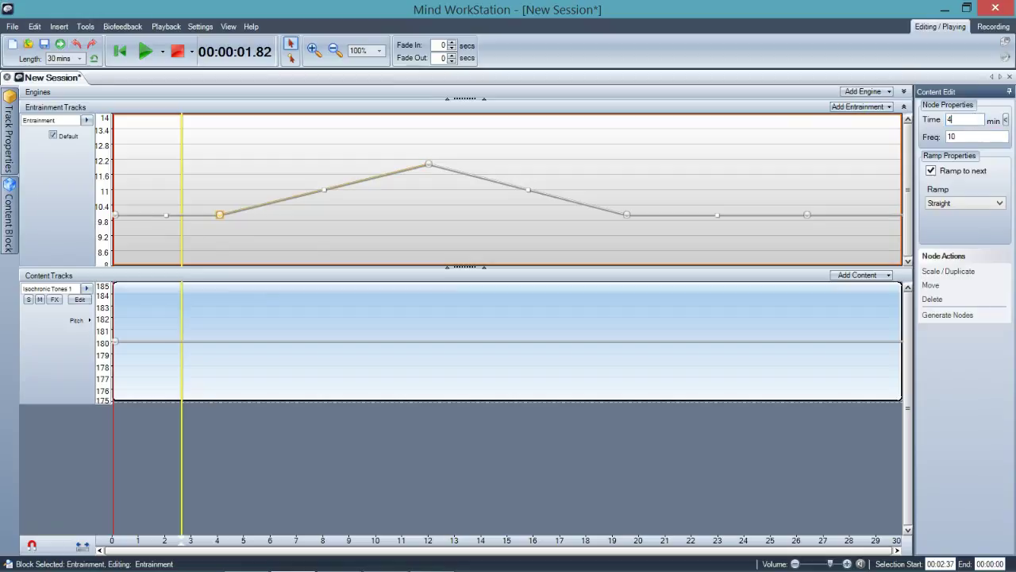
pyautogui.click(964, 136)
# Raise the entrainment track's second node to frequency 12.5 and set its time to exactly 4 minutes.
pyautogui.moveTo(215, 215); pyautogui.dragTo(217, 151)
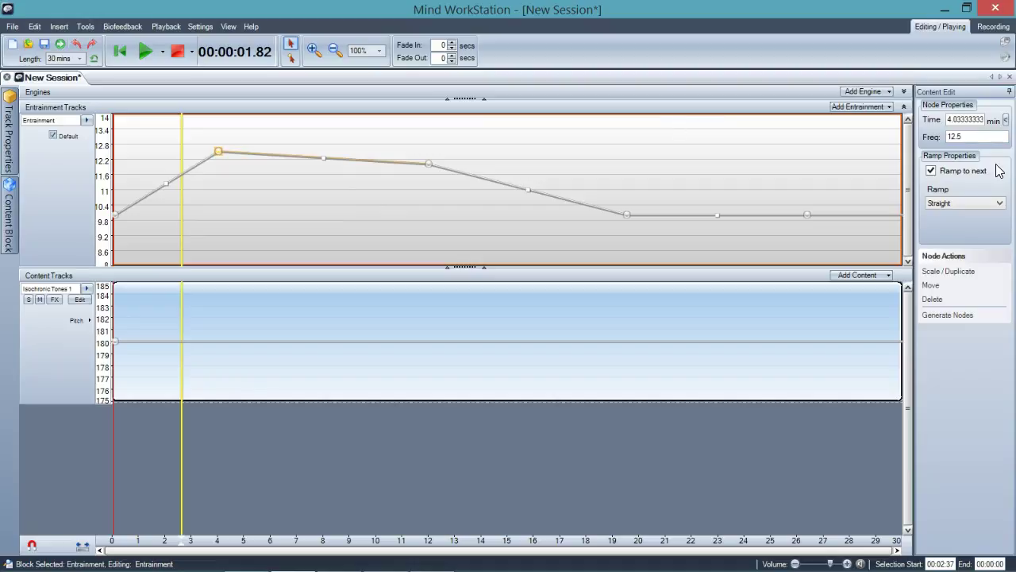
pyautogui.click(970, 121)
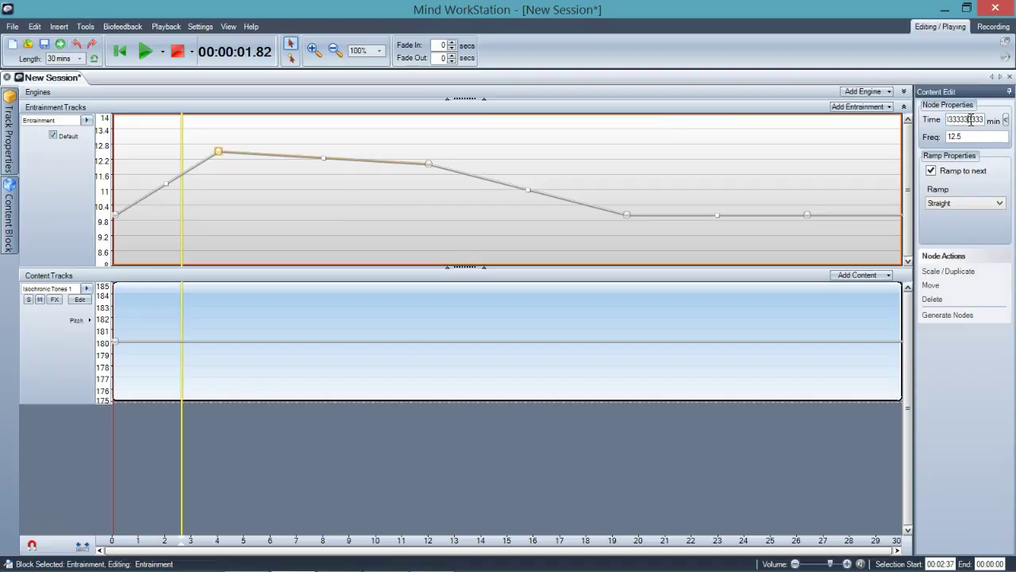
pyautogui.click(970, 121)
pyautogui.doubleClick(970, 121)
pyautogui.write('4')
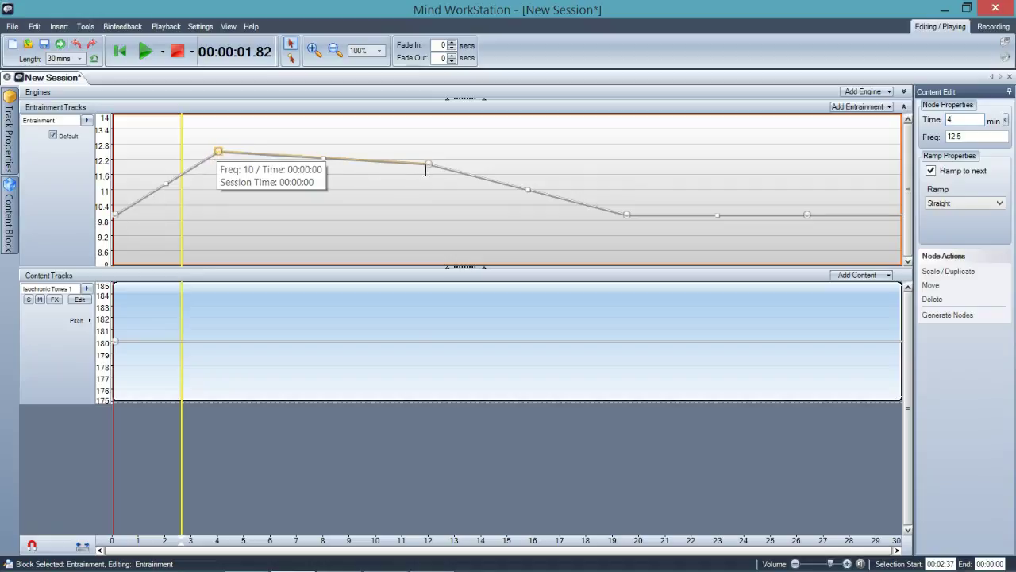
# Add an entrainment node at the end of the session and raise it to frequency 13.5 at about 29.85 minutes.
pyautogui.click(889, 215)
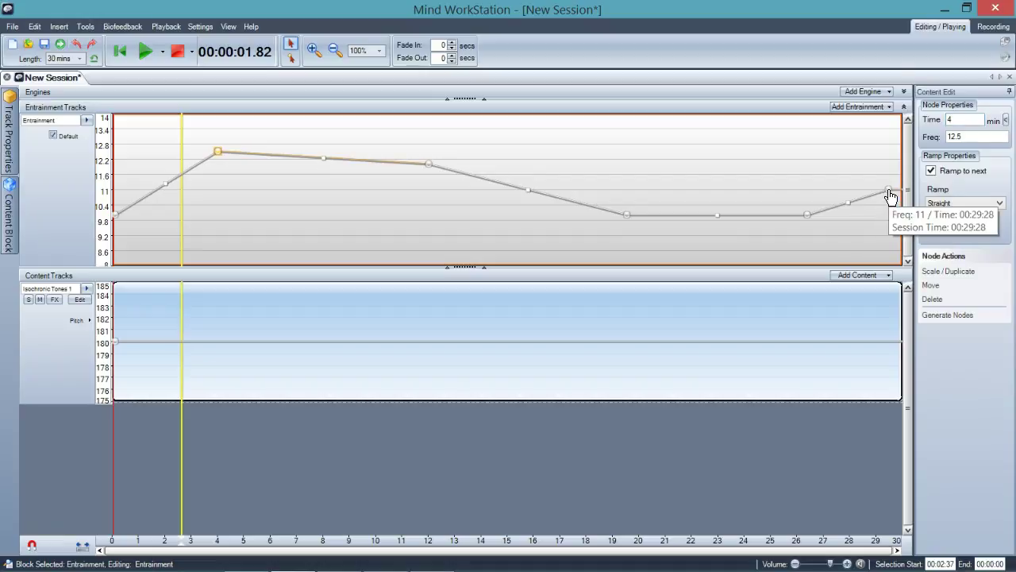
pyautogui.moveTo(888, 189); pyautogui.dragTo(897, 124)
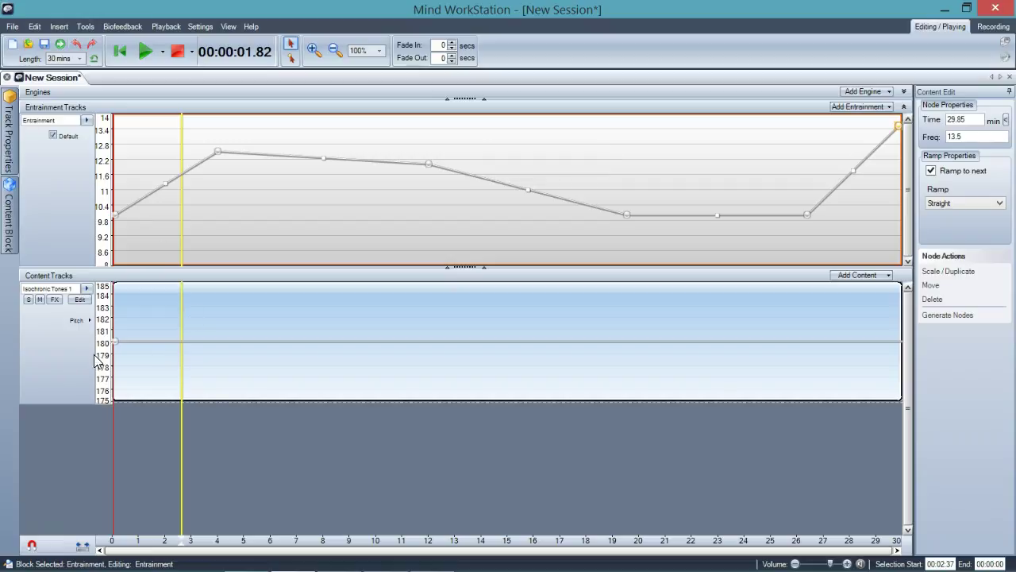
# Add two pitch nodes to the Isochronic Tones 1 track: 183.25 at about 2:38 and 180 at about 10.6 minutes.
pyautogui.click(166, 375)
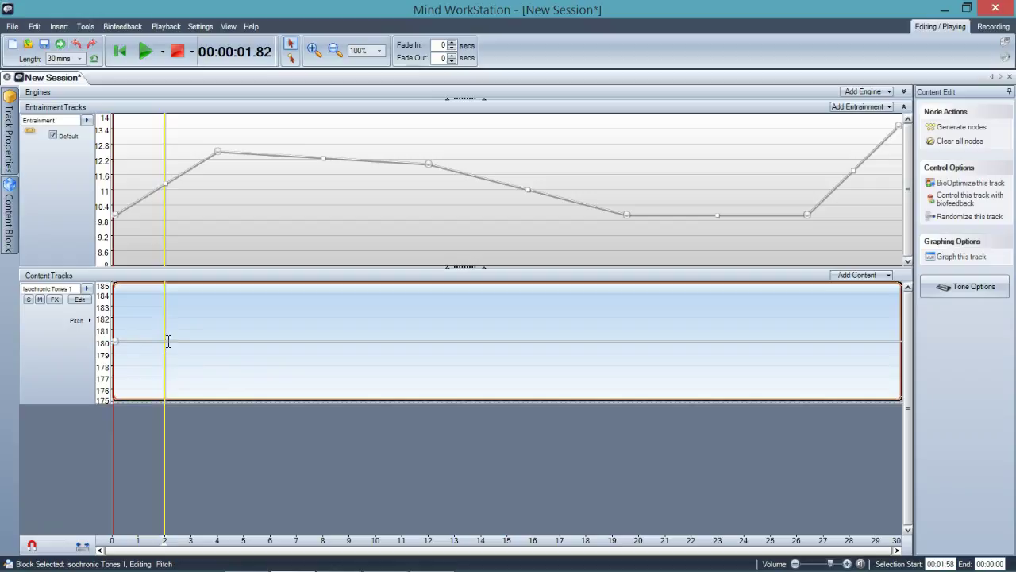
pyautogui.moveTo(182, 340); pyautogui.dragTo(182, 302)
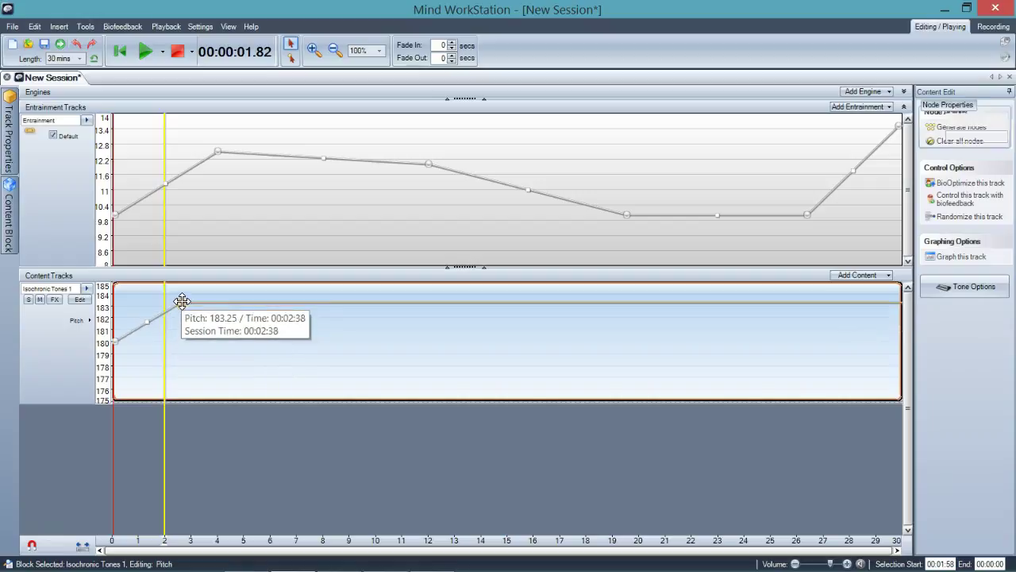
pyautogui.moveTo(350, 302); pyautogui.dragTo(390, 341)
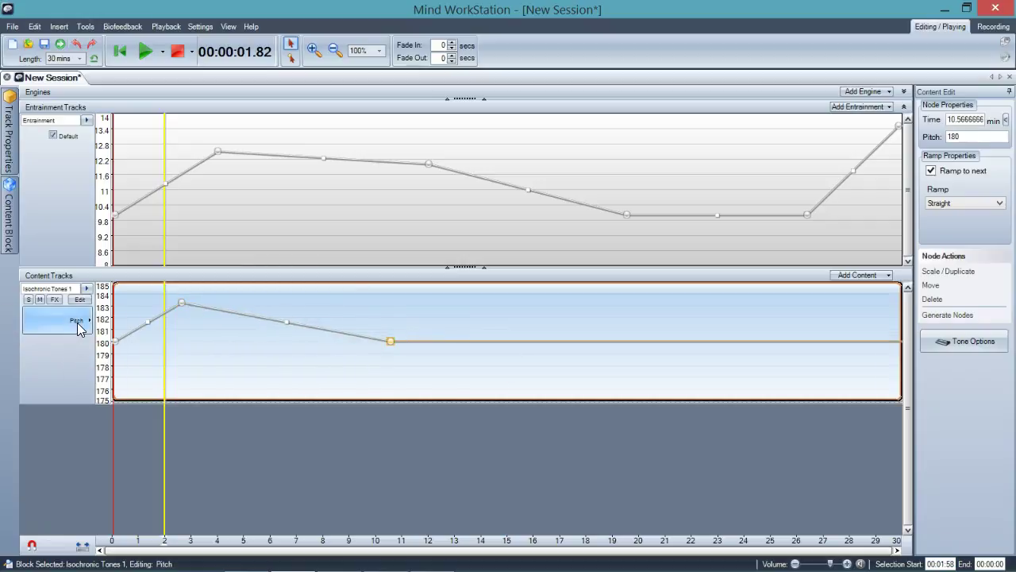
# Switch the Isochronic Tones 1 track to Volume and add nodes of about 10 at 4.3 minutes, 19.25 at 10.3 and 14 at 16.3.
pyautogui.click(77, 322)
pyautogui.click(72, 341)
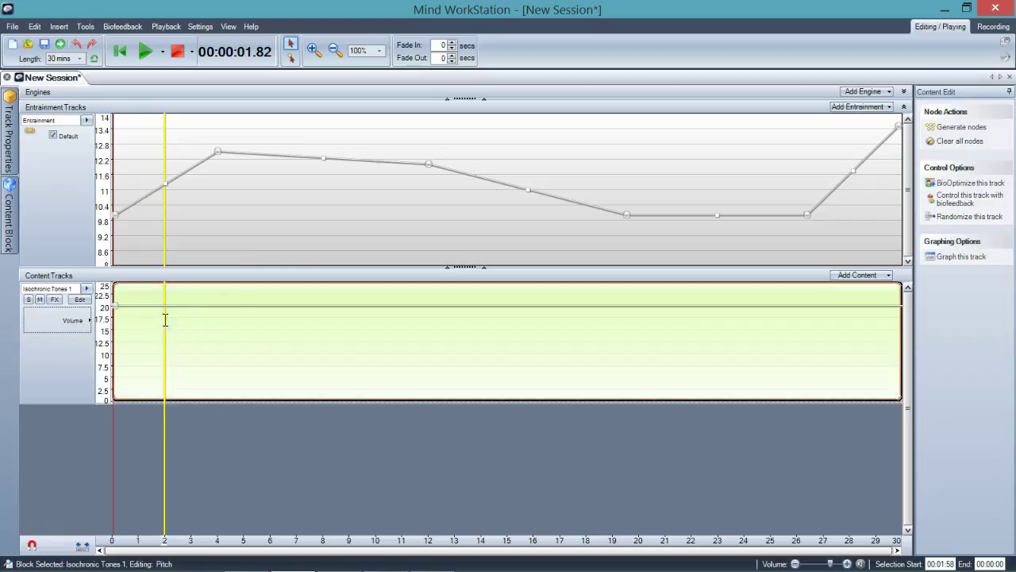
pyautogui.moveTo(225, 306); pyautogui.dragTo(226, 354)
pyautogui.click(443, 354)
pyautogui.moveTo(443, 354); pyautogui.dragTo(384, 309)
pyautogui.click(540, 307)
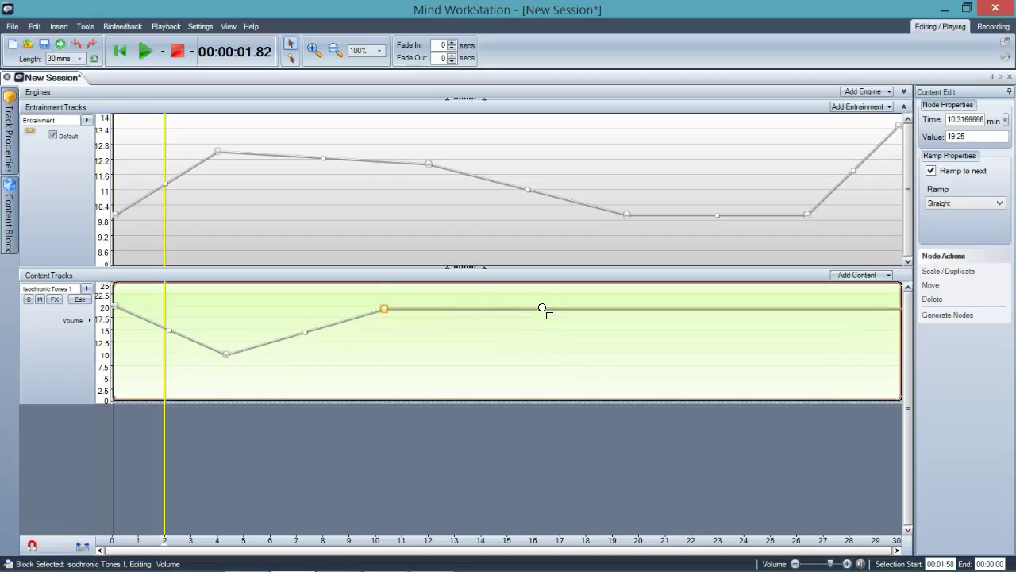
pyautogui.moveTo(545, 307); pyautogui.dragTo(542, 335)
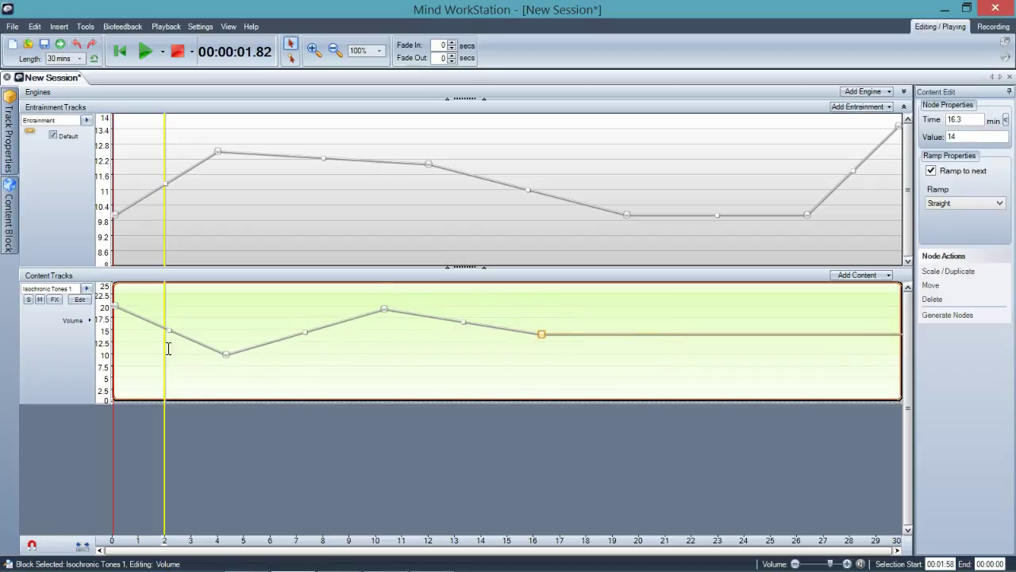
# Display the Amplitude Entrainment Waveform of the Isochronic Tones 1 track.
pyautogui.click(79, 300)
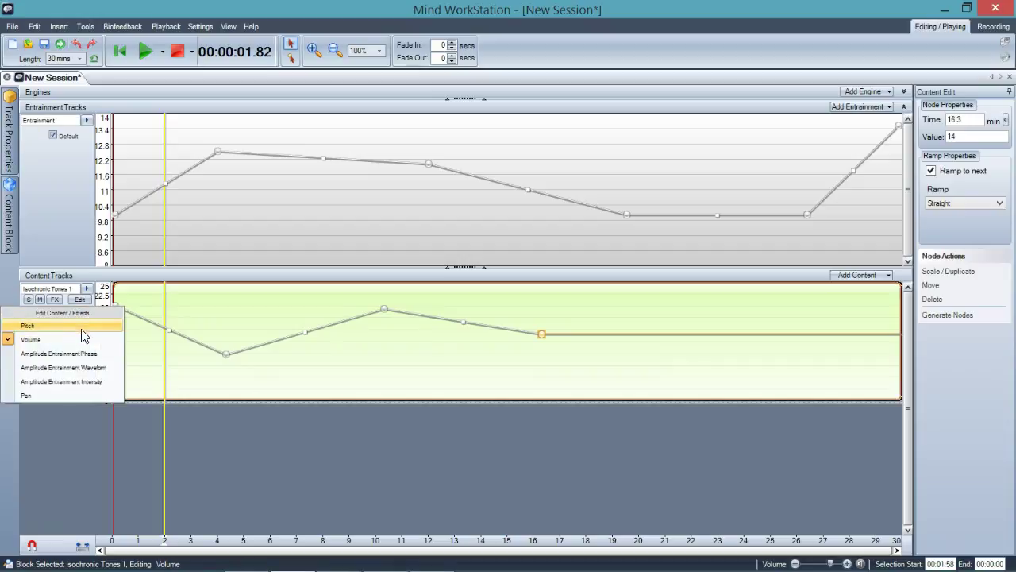
pyautogui.click(87, 366)
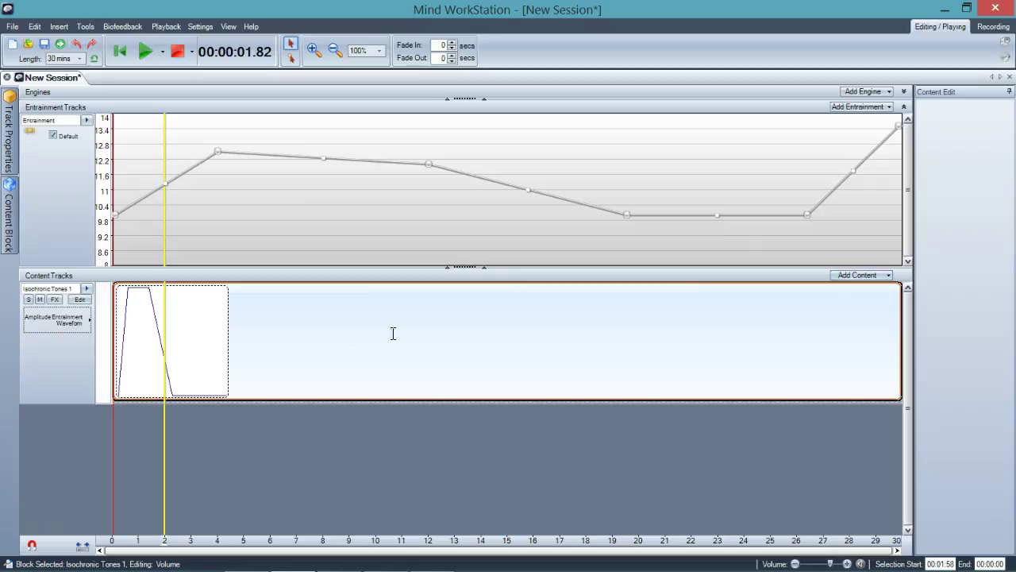
# Switch the content track to Amplitude Entrainment Intensity and add nodes of 41 at 2:20, 80.75 at about 6.5 minutes and 46.75 at about 10.6.
pyautogui.click(72, 329)
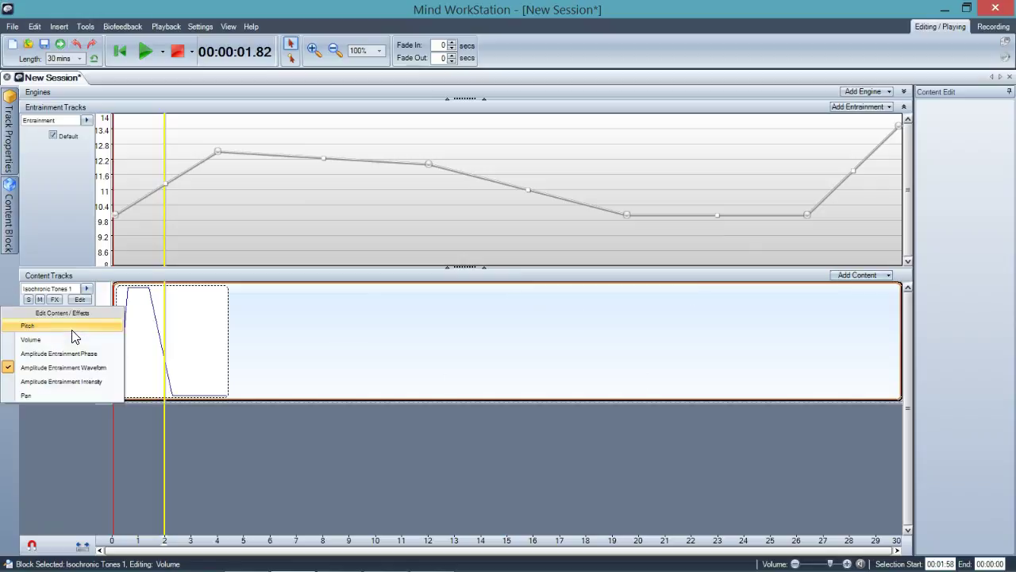
pyautogui.click(70, 379)
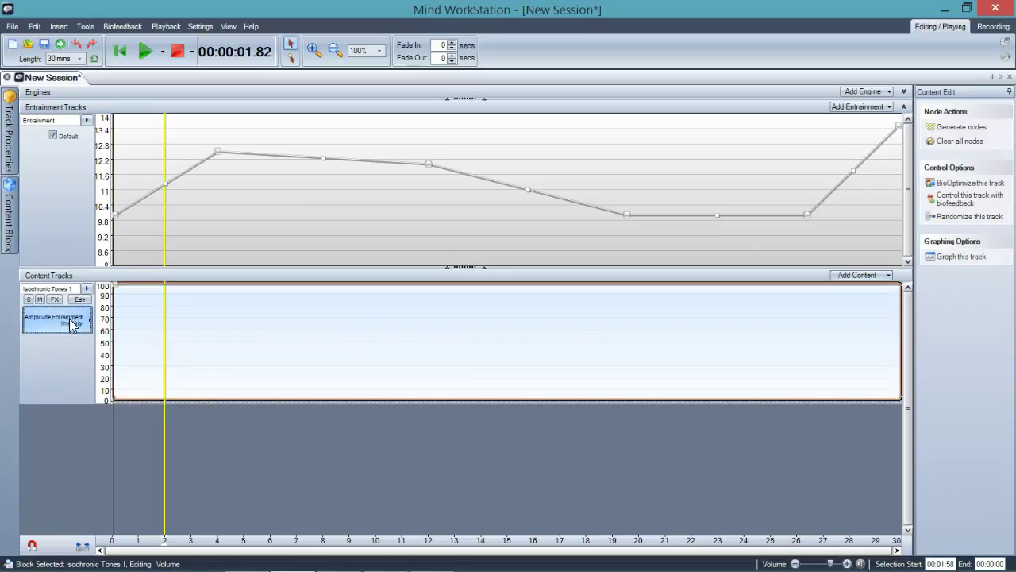
pyautogui.click(246, 287)
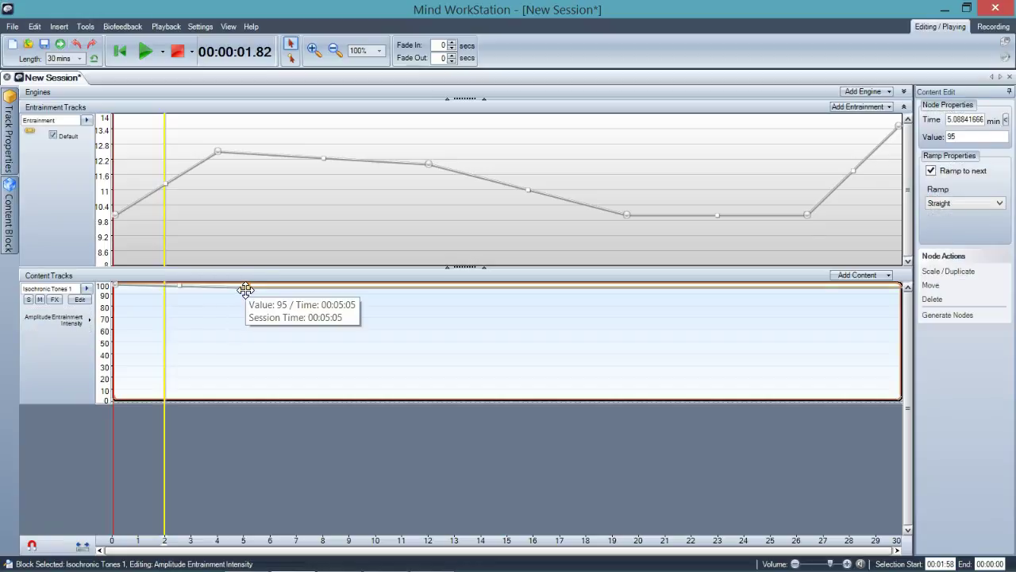
pyautogui.moveTo(246, 288); pyautogui.dragTo(174, 351)
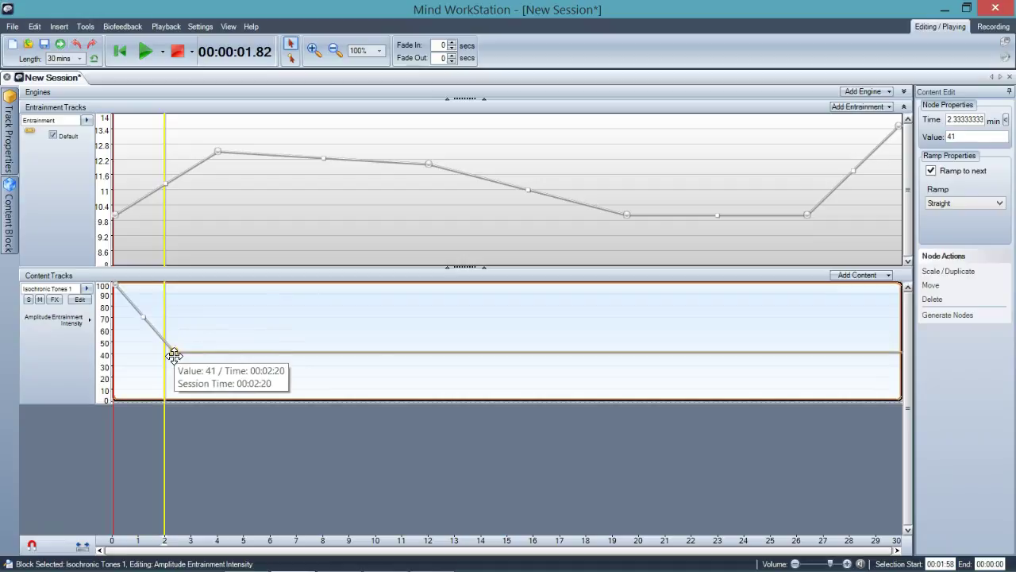
pyautogui.click(401, 351)
pyautogui.moveTo(401, 350); pyautogui.dragTo(283, 304)
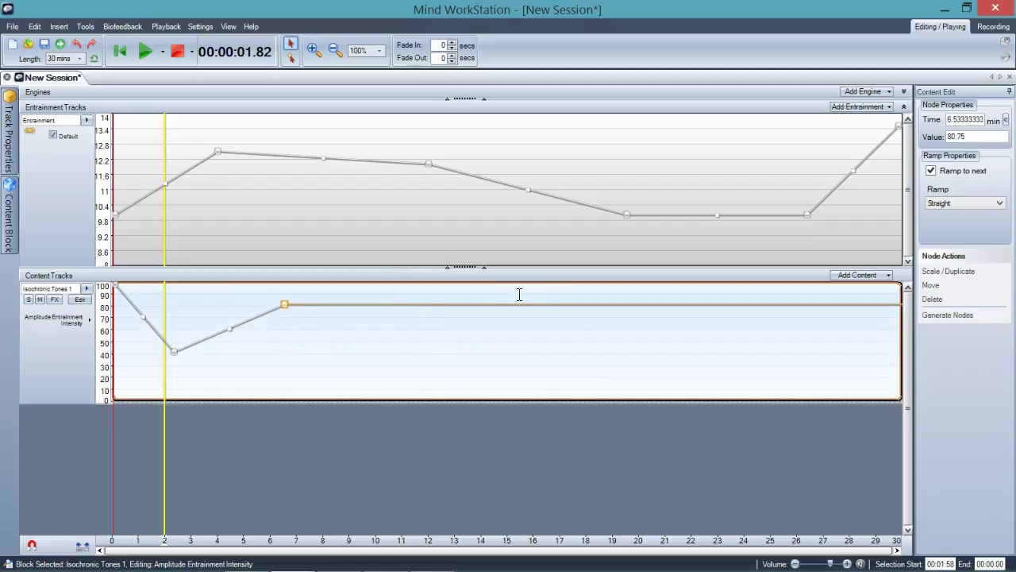
pyautogui.moveTo(574, 304); pyautogui.dragTo(392, 344)
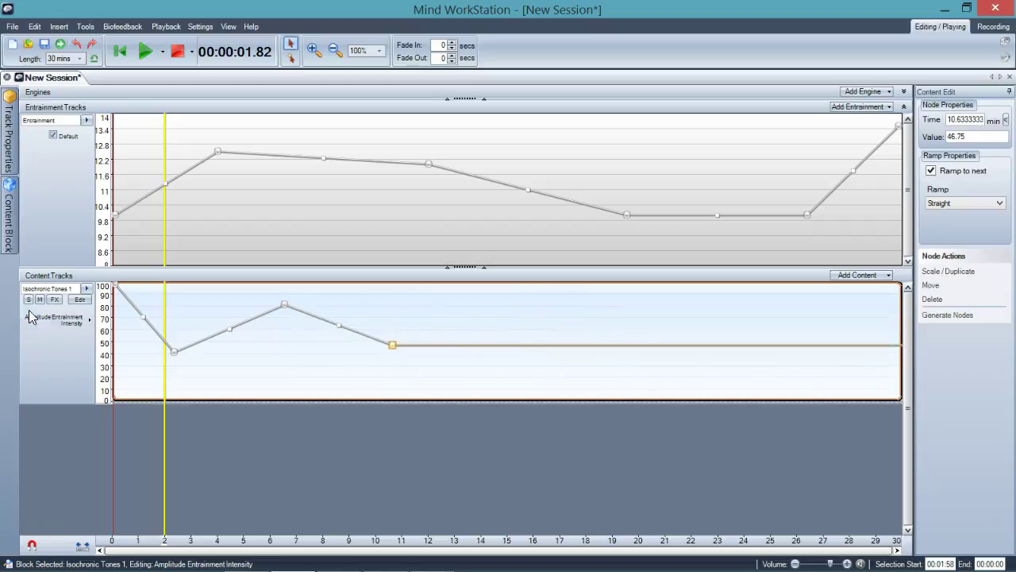
# Switch the Isochronic Tones 1 track to Pan and add nodes of 62.75 at 1.9 minutes and -40.5 at 4.55.
pyautogui.click(54, 320)
pyautogui.click(73, 390)
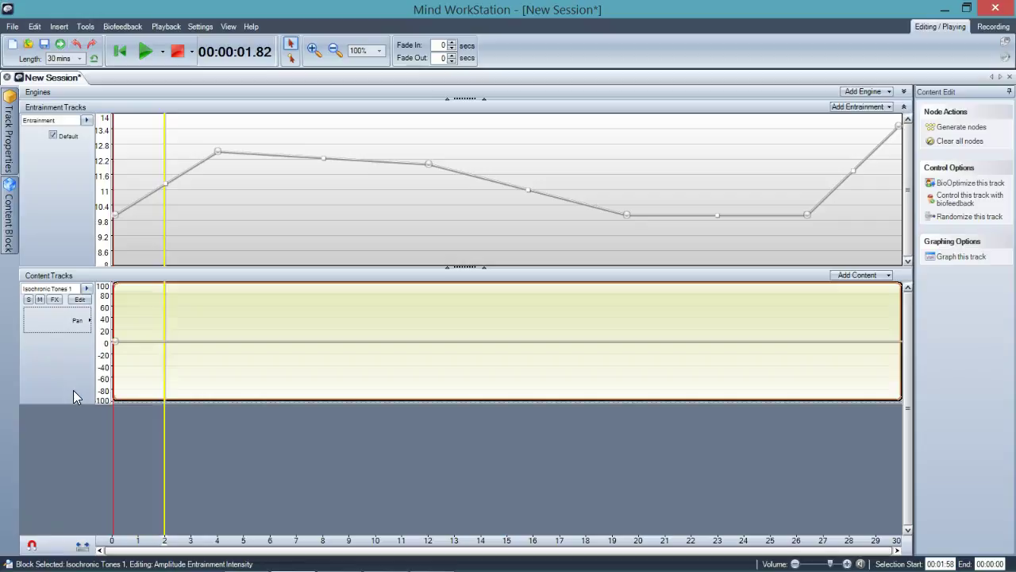
pyautogui.moveTo(214, 339); pyautogui.dragTo(163, 304)
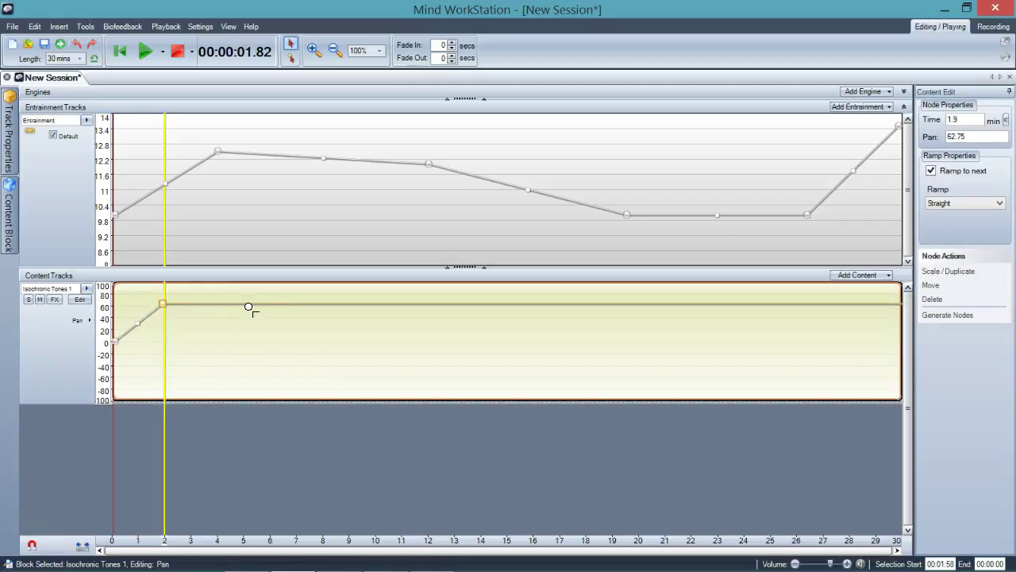
pyautogui.moveTo(251, 304); pyautogui.dragTo(232, 365)
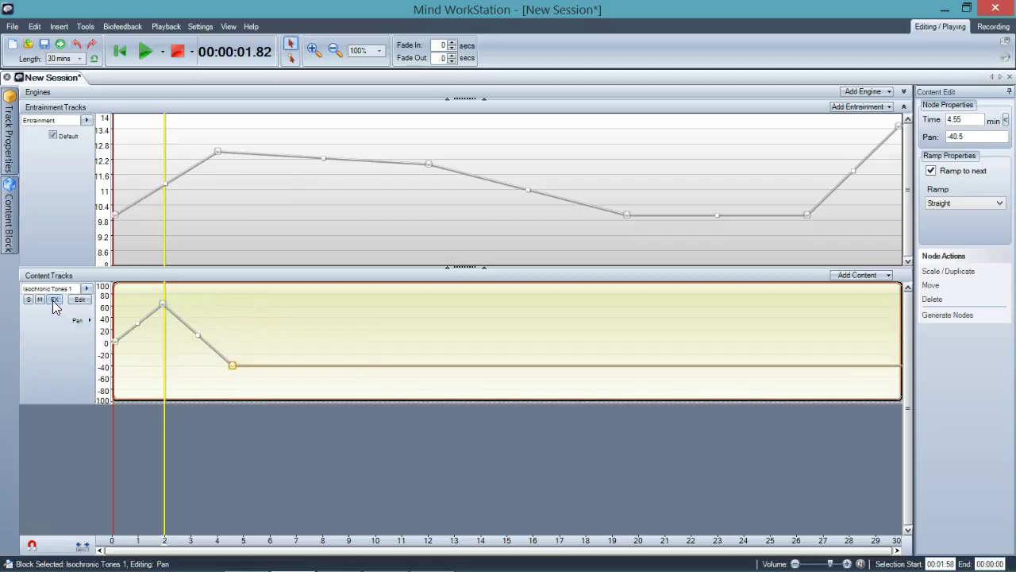
# Add the Low-Pass Filter effect to the Isochronic Tones 1 track.
pyautogui.click(54, 300)
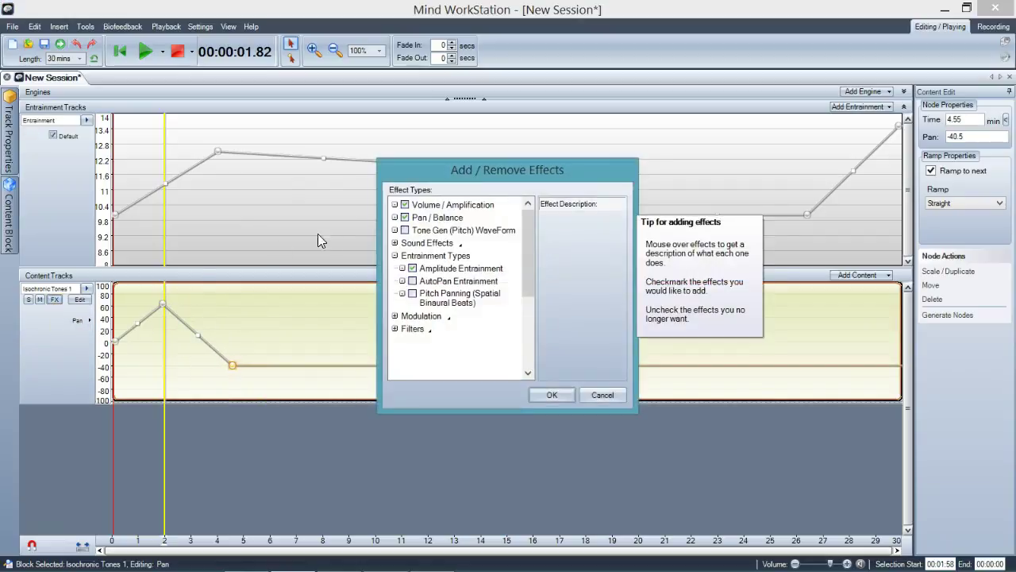
pyautogui.click(395, 328)
pyautogui.click(414, 354)
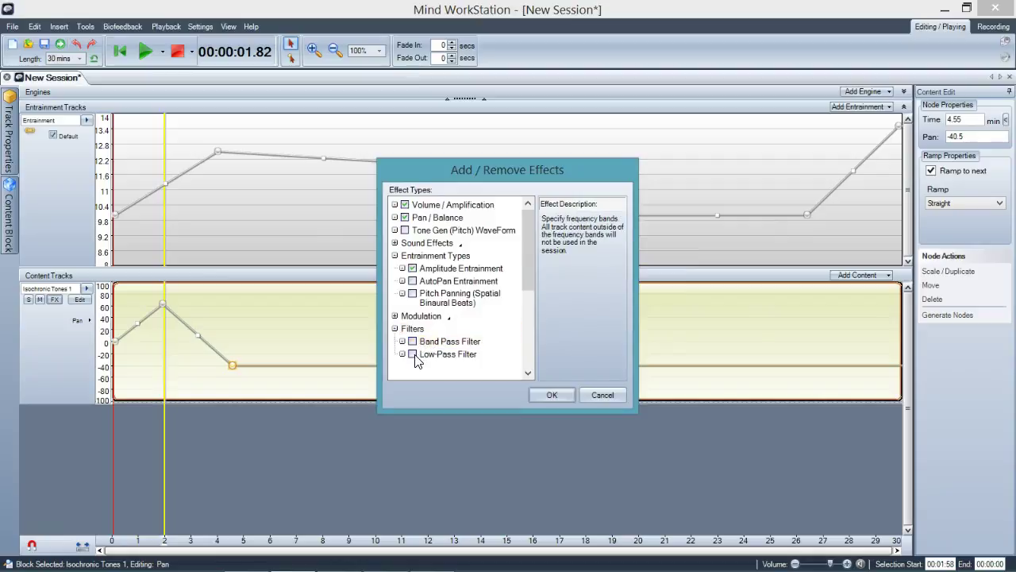
pyautogui.click(540, 390)
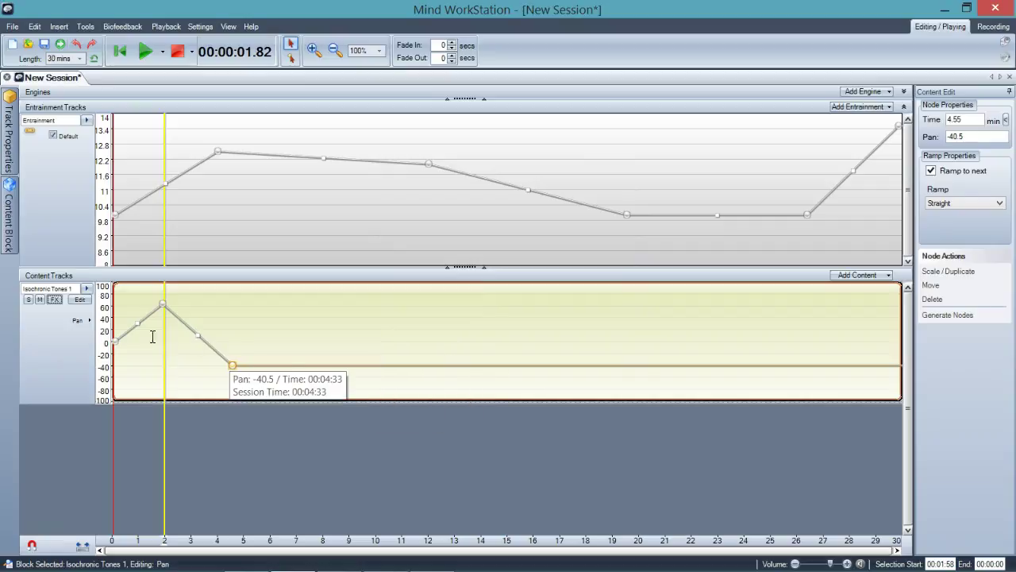
# Switch the content track to Low Pass Filter (Cut-Off Frequency) and add nodes of 1532 at 3:40, 4851 at 9:05 and 2010.75 at 14:05.
pyautogui.click(74, 320)
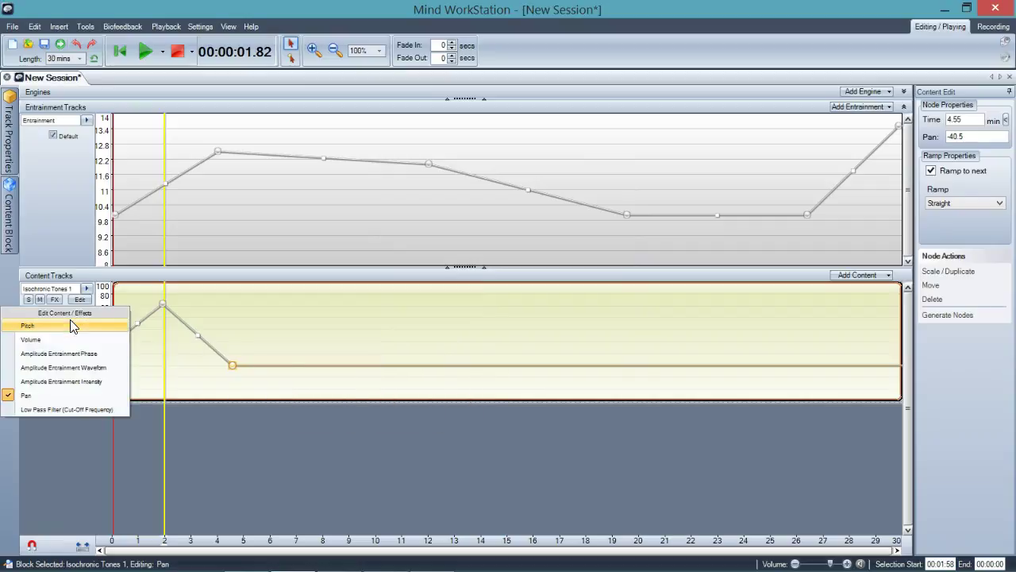
pyautogui.click(75, 411)
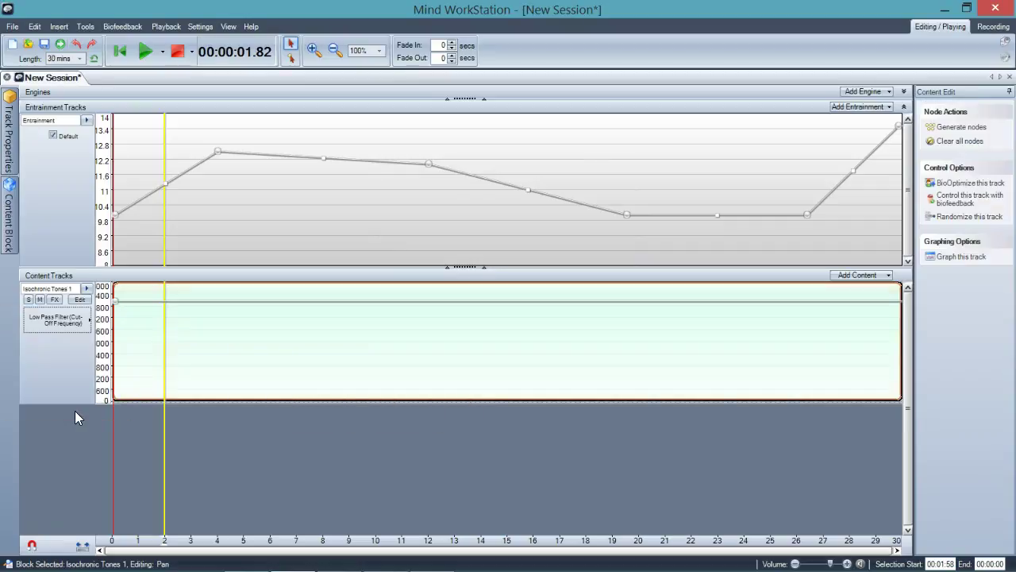
pyautogui.moveTo(262, 300); pyautogui.dragTo(208, 369)
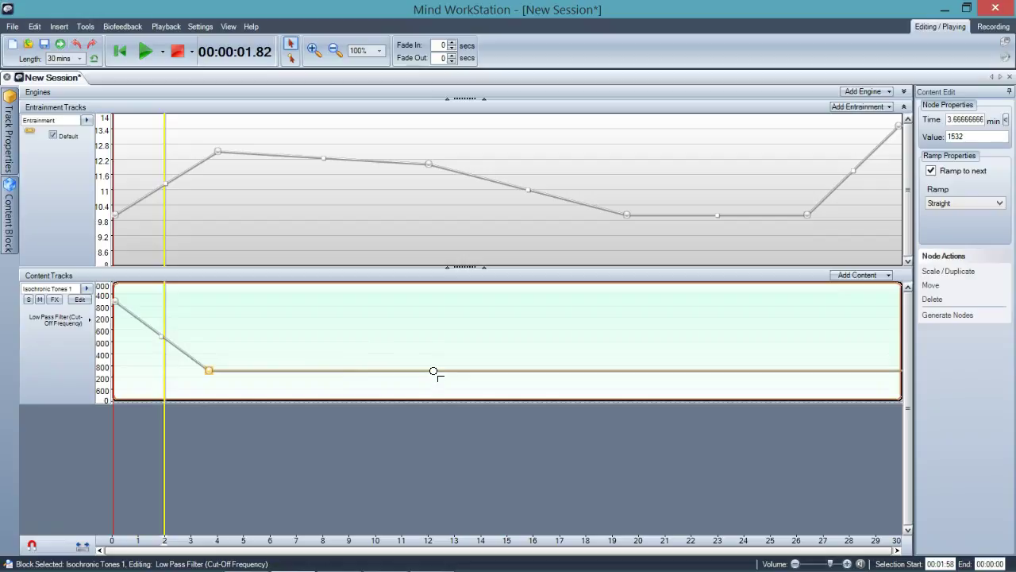
pyautogui.moveTo(434, 371); pyautogui.dragTo(353, 305)
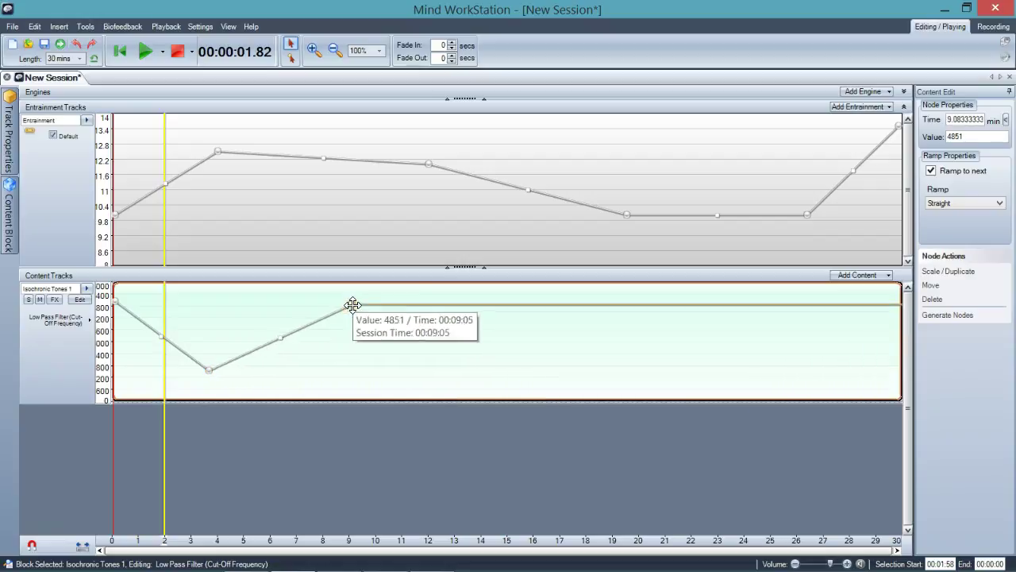
pyautogui.moveTo(547, 304); pyautogui.dragTo(484, 361)
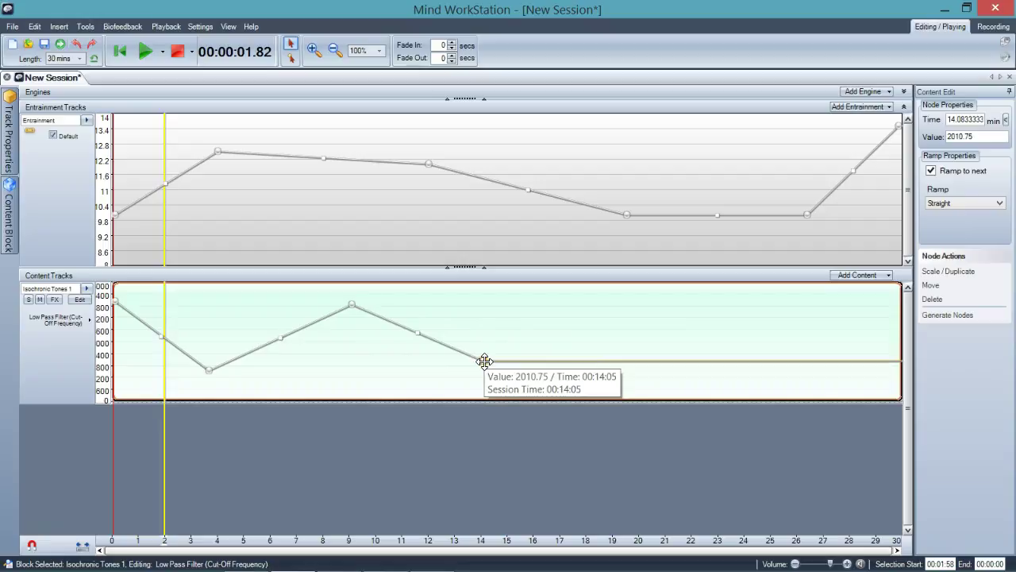
pyautogui.moveTo(484, 361); pyautogui.dragTo(484, 361)
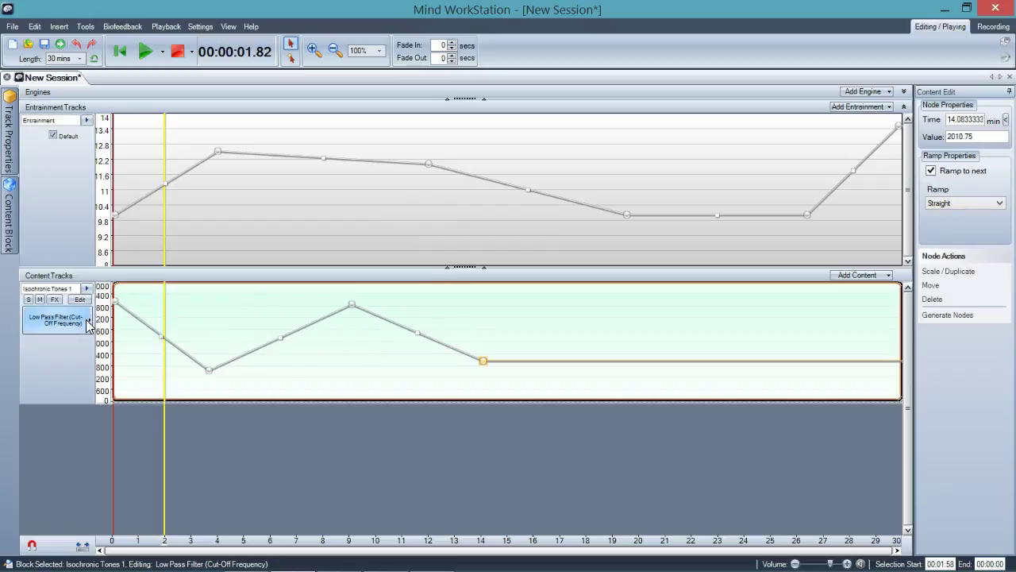
# Switch the Isochronic Tones 1 track back to Pitch and choose Entrainment as the block to sync it with.
pyautogui.click(88, 325)
pyautogui.click(88, 325)
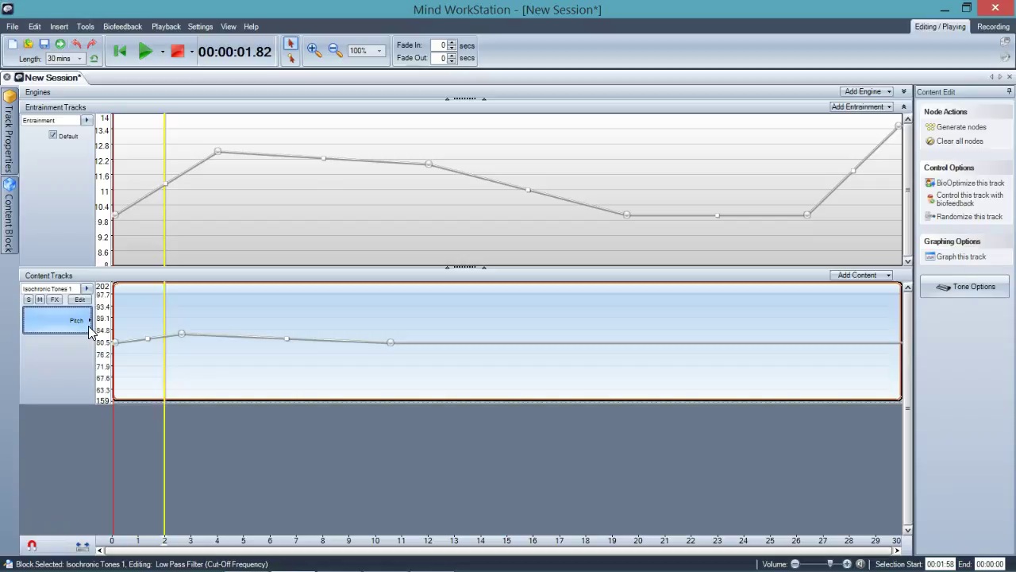
pyautogui.rightClick(335, 319)
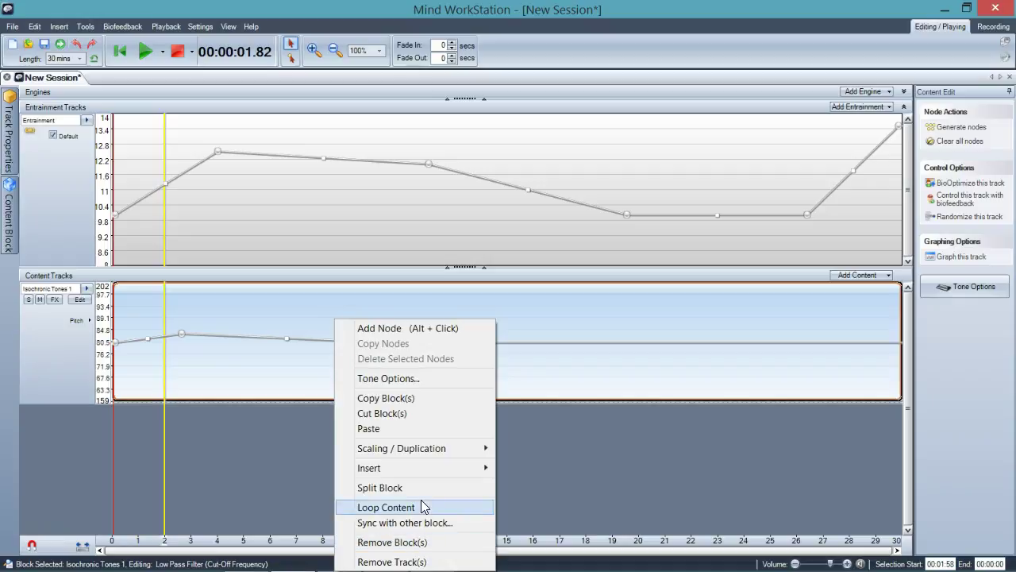
pyautogui.click(420, 523)
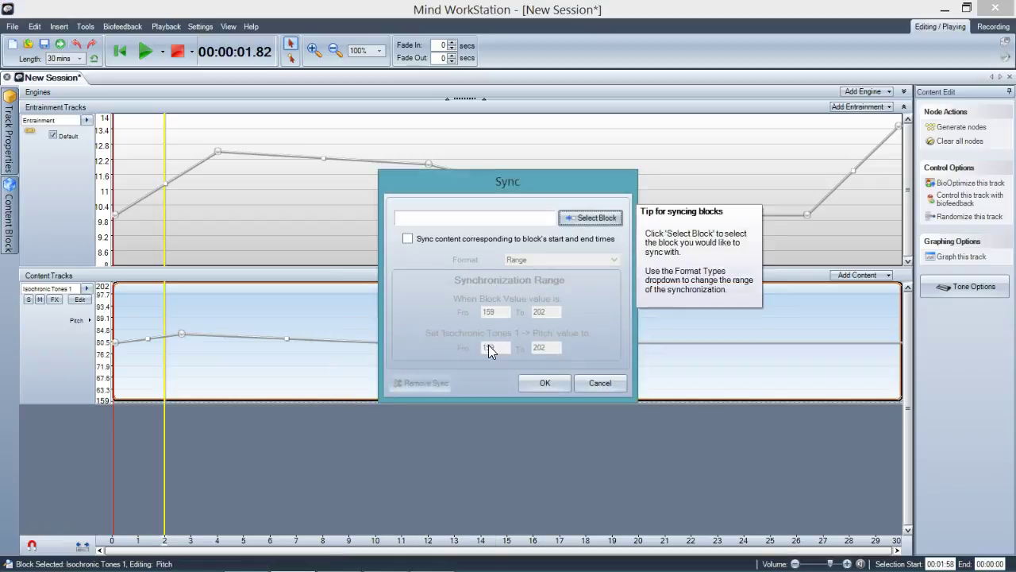
pyautogui.click(611, 219)
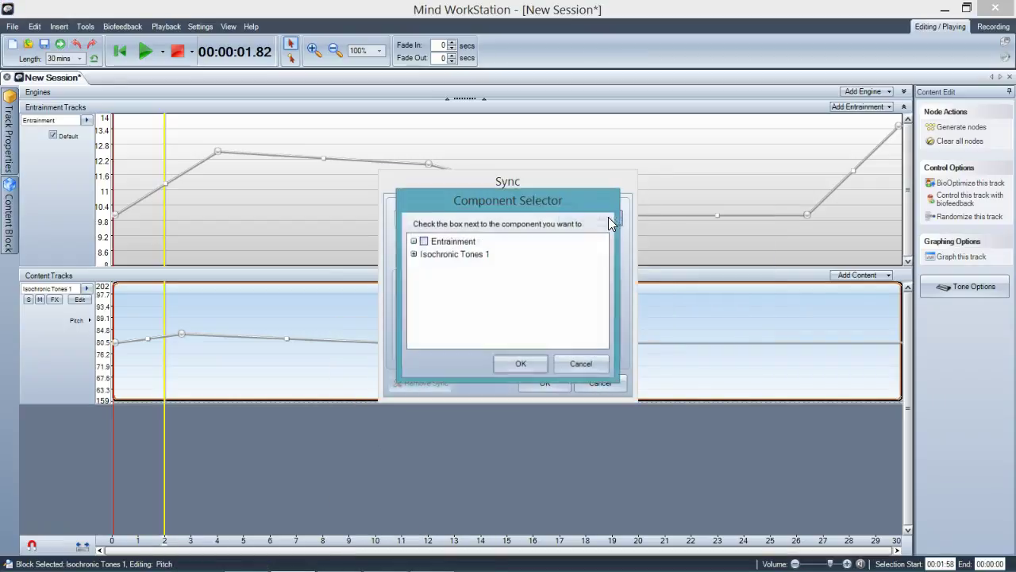
pyautogui.click(423, 241)
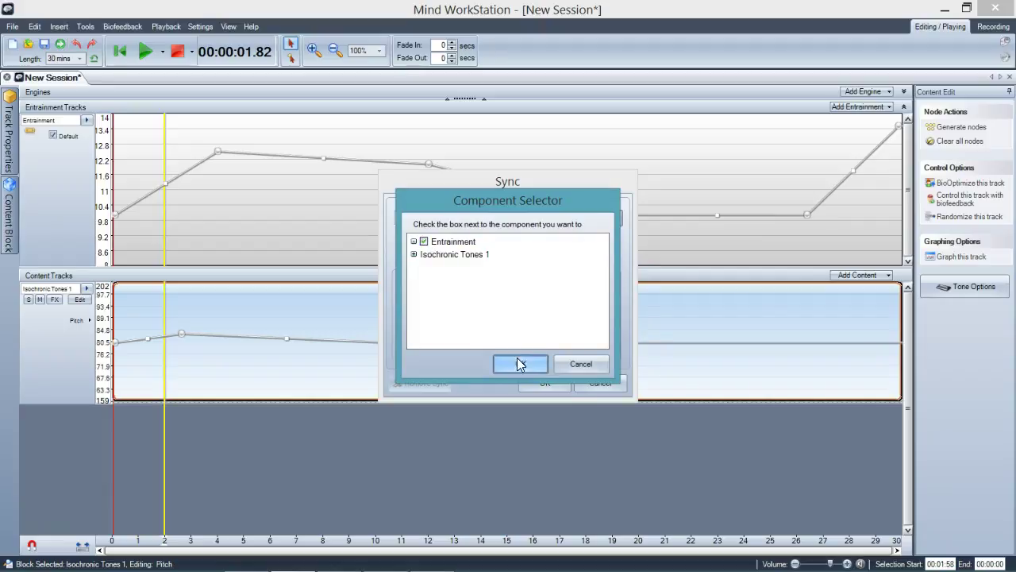
pyautogui.click(520, 363)
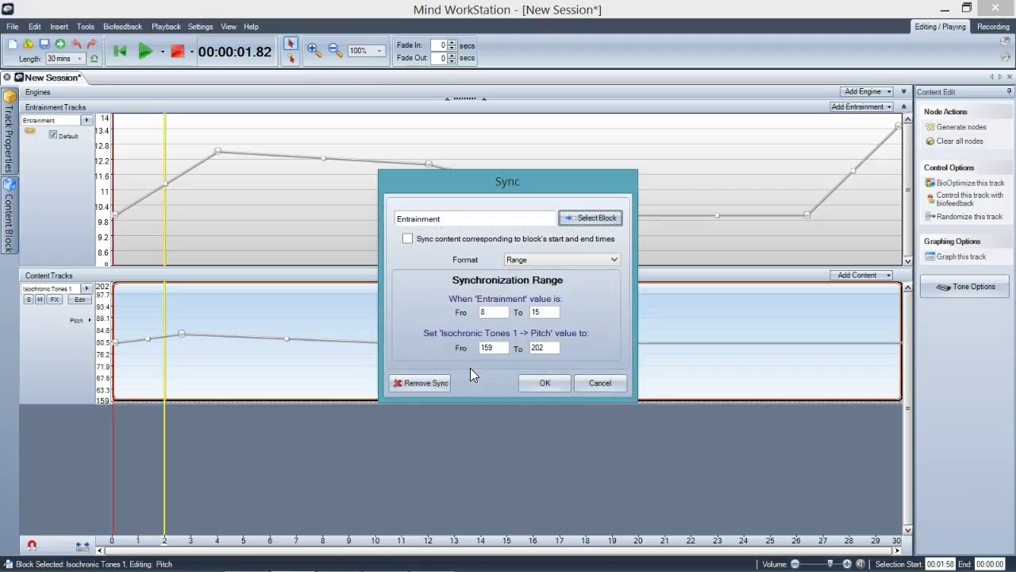
# Set the synchronized pitch range to 120 to 220 and apply the sync.
pyautogui.moveTo(495, 351); pyautogui.dragTo(470, 357)
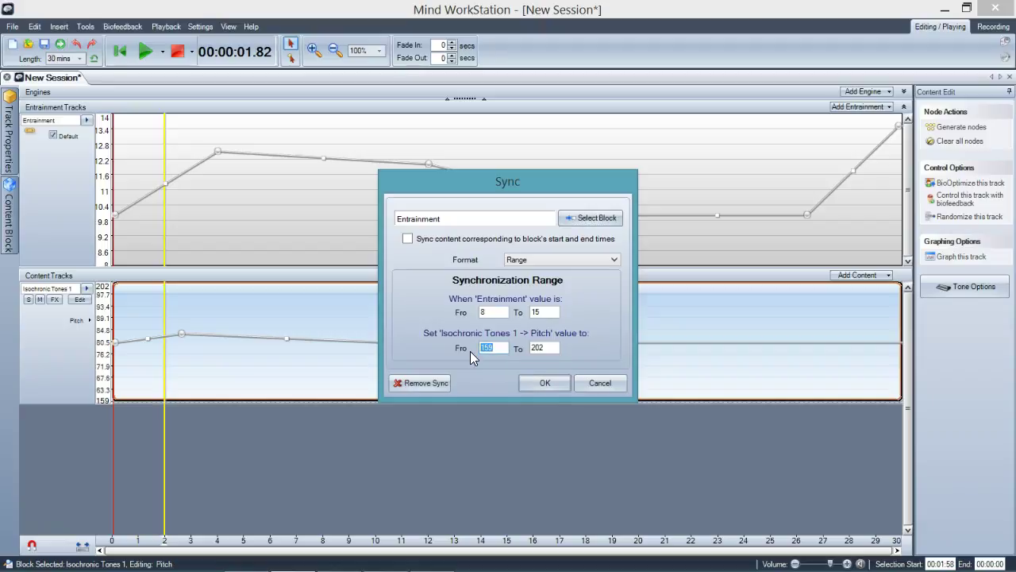
pyautogui.write('120')
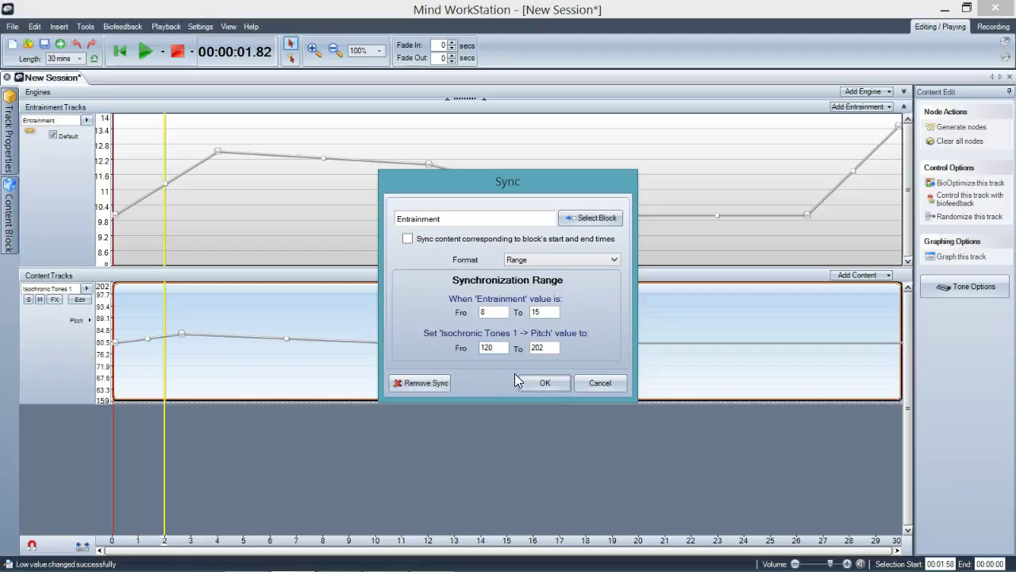
pyautogui.moveTo(556, 347); pyautogui.dragTo(516, 347)
pyautogui.write('22')
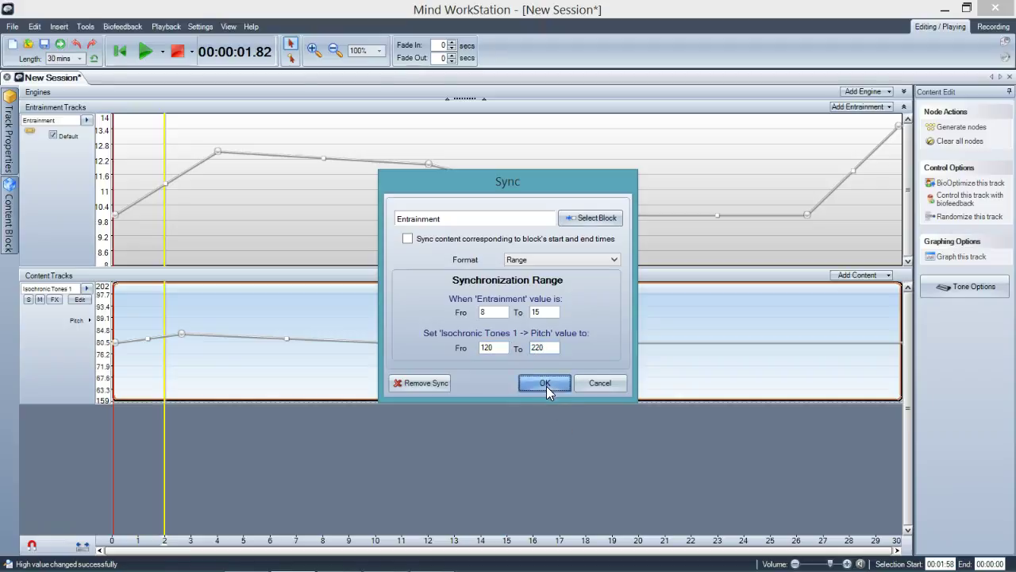
pyautogui.click(544, 383)
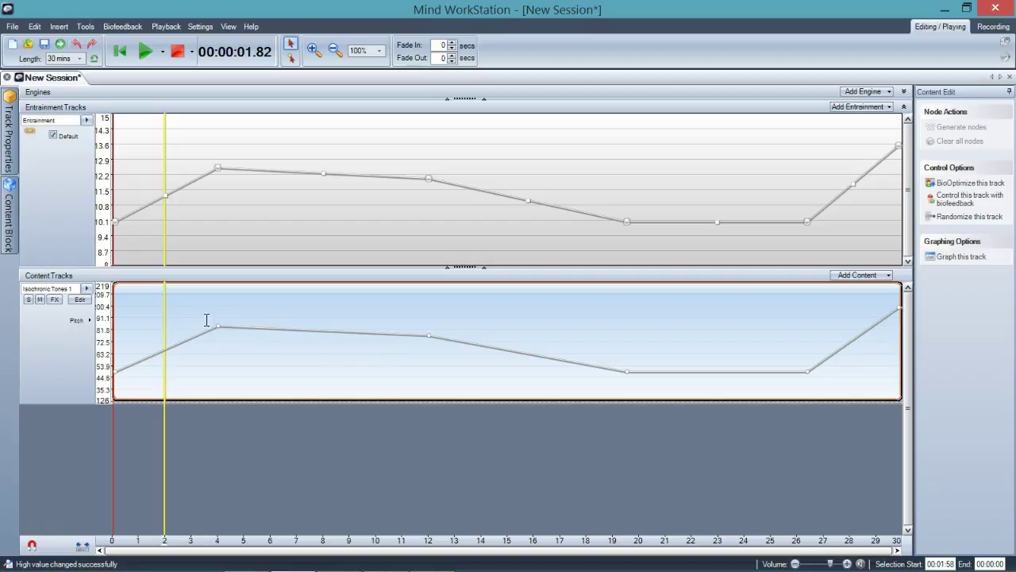
# Change the pitch block's sync format to Formula / Expression with the expression VAL * 20 and apply it.
pyautogui.moveTo(218, 176)
pyautogui.rightClick(300, 371)
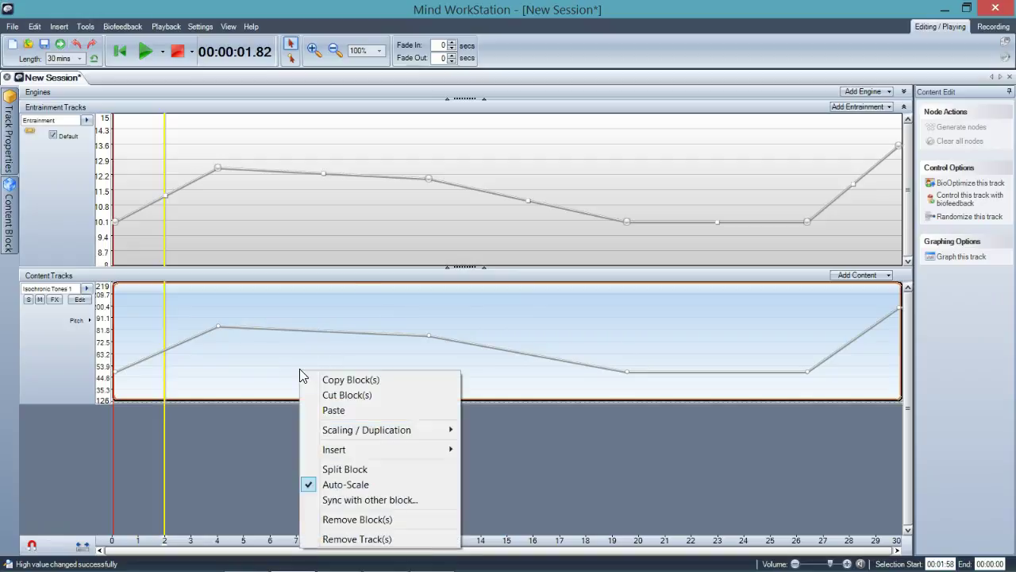
pyautogui.click(370, 499)
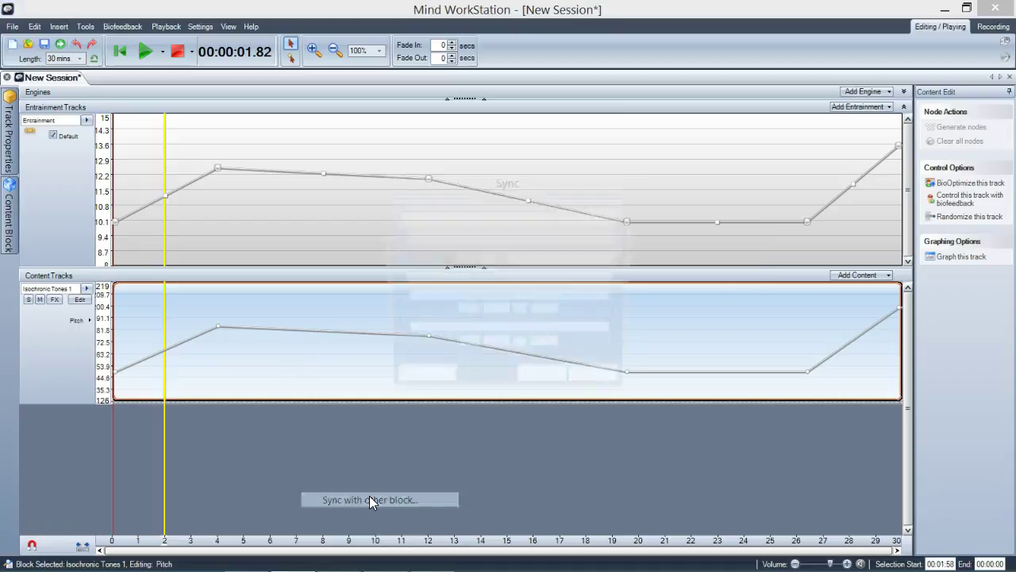
pyautogui.click(565, 260)
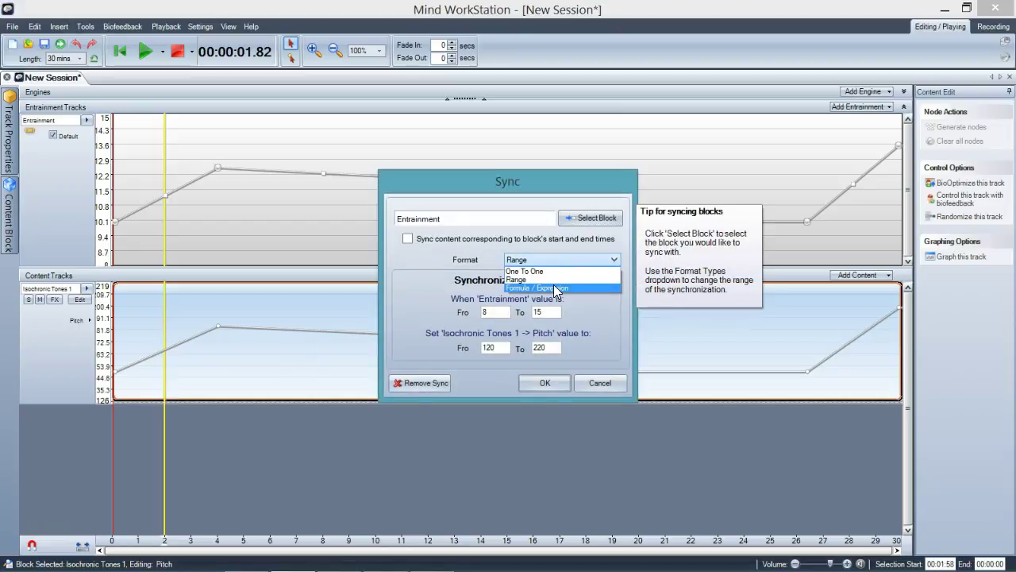
pyautogui.click(553, 286)
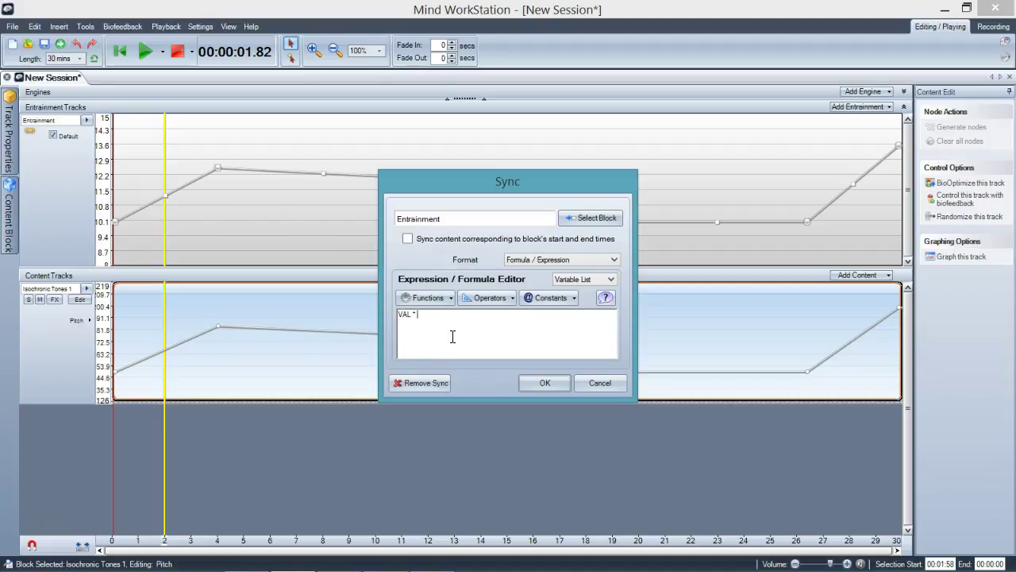
pyautogui.write('20')
pyautogui.click(530, 382)
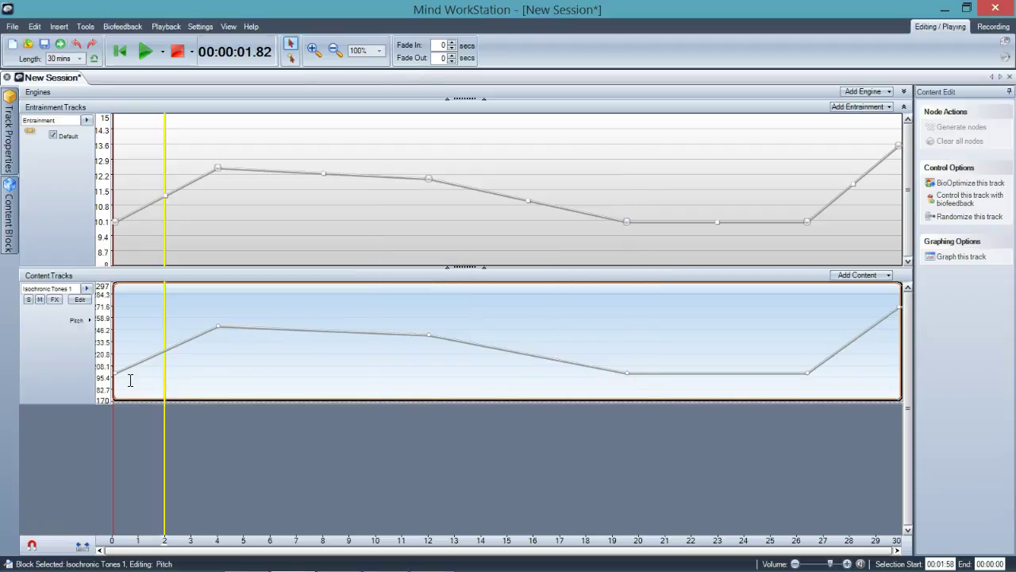
# Compare the Entrainment node values with the synced pitch at the start and at about 4 minutes, and select the Entrainment track.
pyautogui.moveTo(118, 229)
pyautogui.click(302, 340)
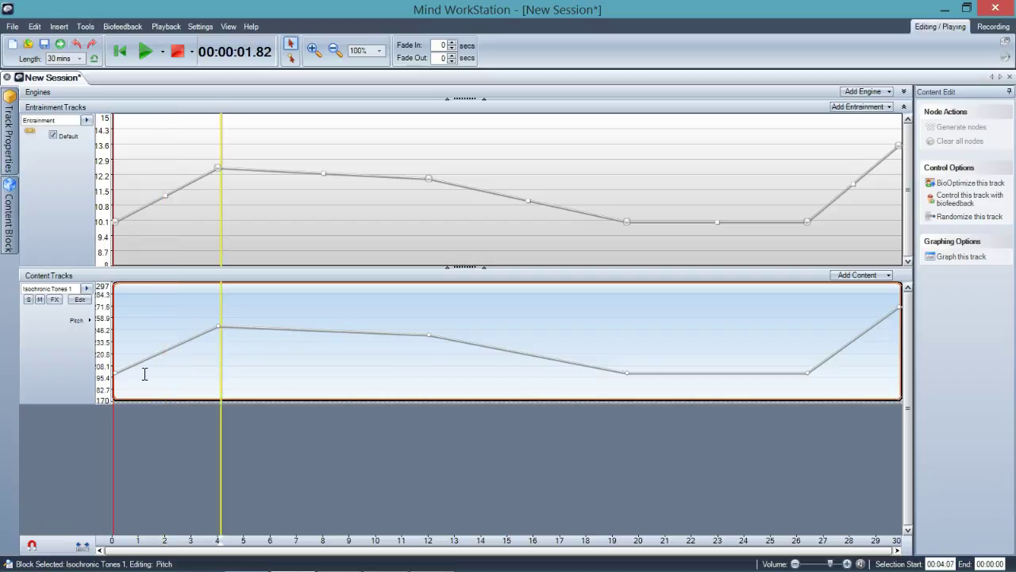
pyautogui.moveTo(119, 228)
pyautogui.moveTo(221, 172)
pyautogui.click(318, 213)
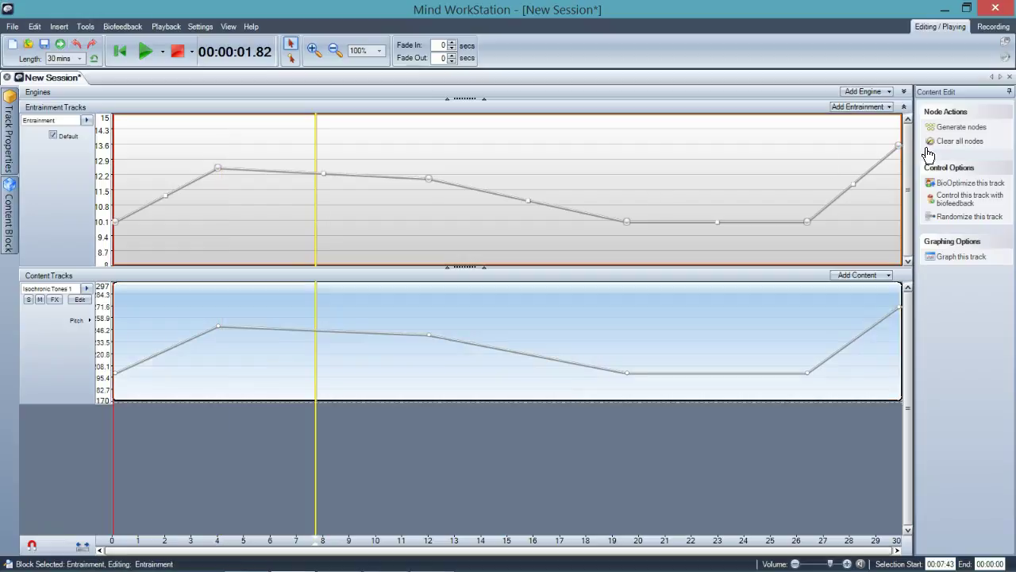